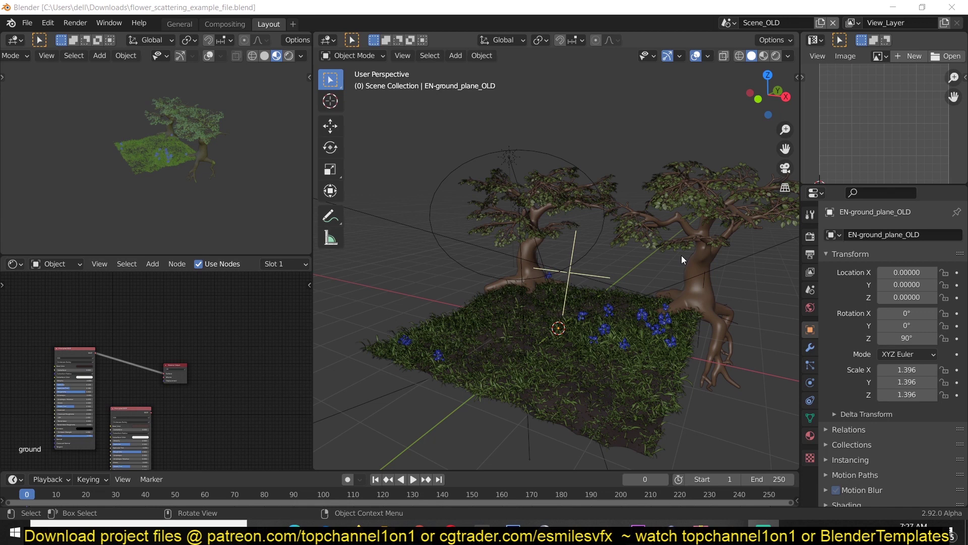
# Delete all the trees, ground, lights and camera in the scene.
pyautogui.scroll(-3, 658, 237)
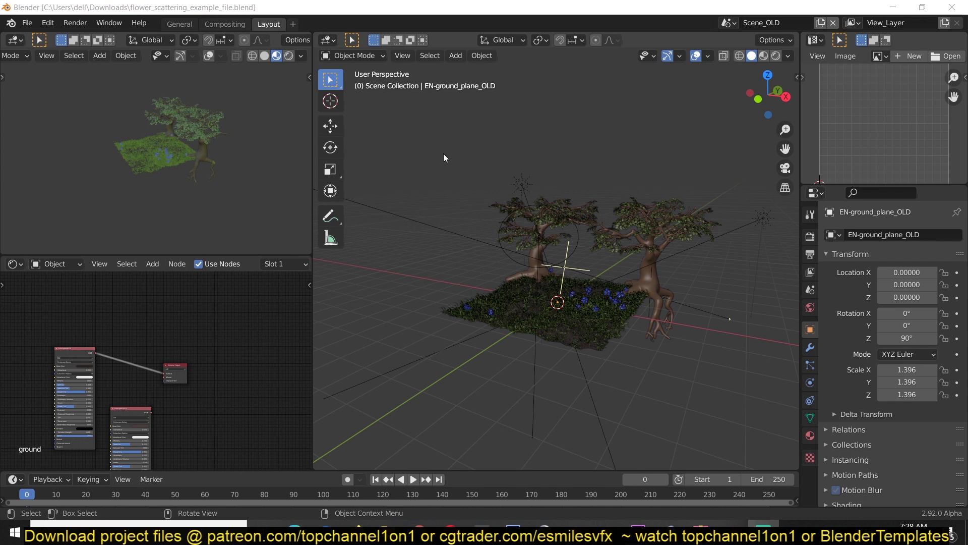
pyautogui.moveTo(367, 106); pyautogui.dragTo(752, 409)
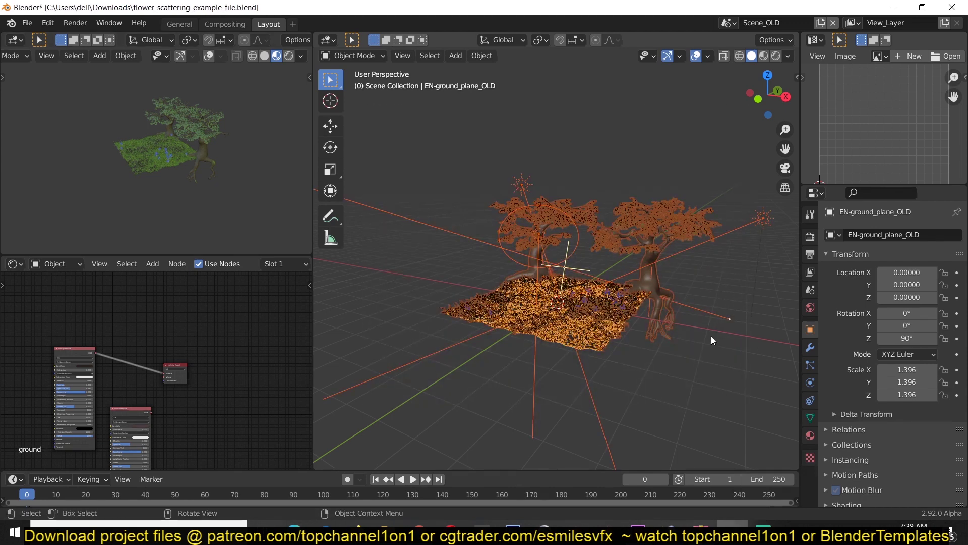
pyautogui.press('x')
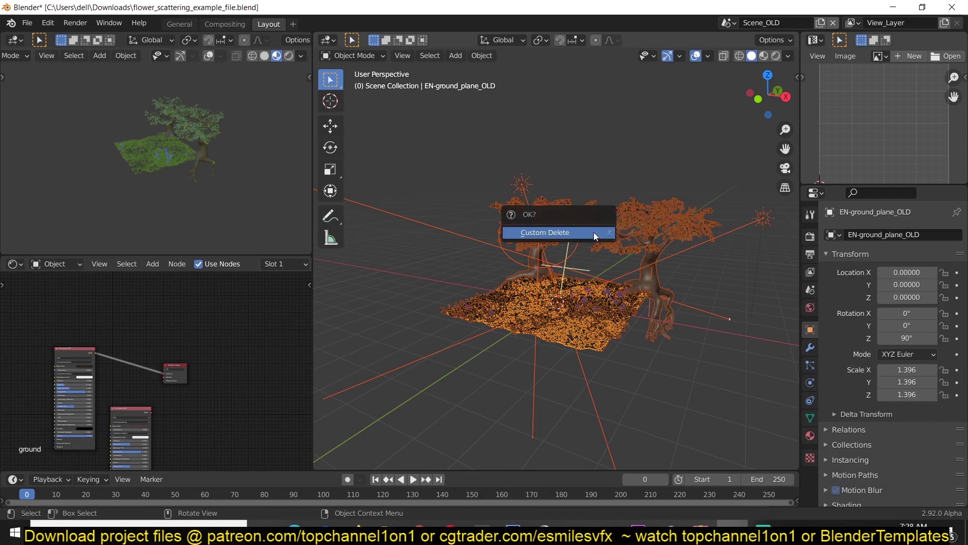
pyautogui.click(594, 232)
# Add a new mesh cube at the world origin.
pyautogui.hotkey('shift', 'a')
pyautogui.moveTo(594, 232)
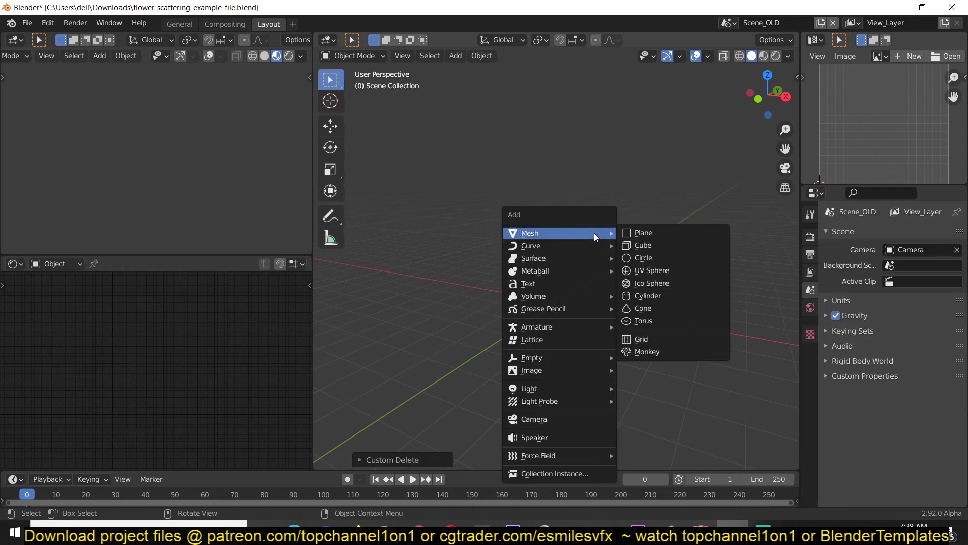
pyautogui.click(663, 249)
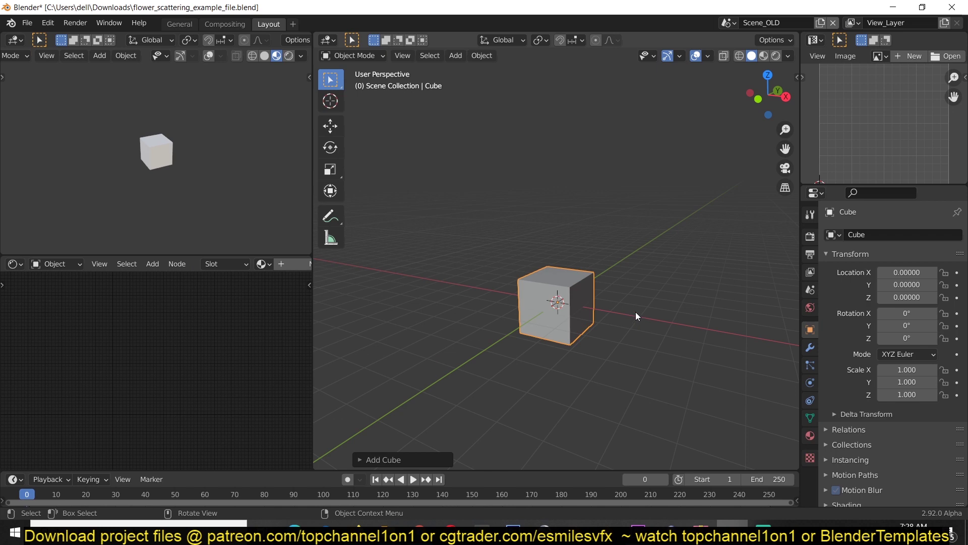
pyautogui.scroll(4, 635, 312)
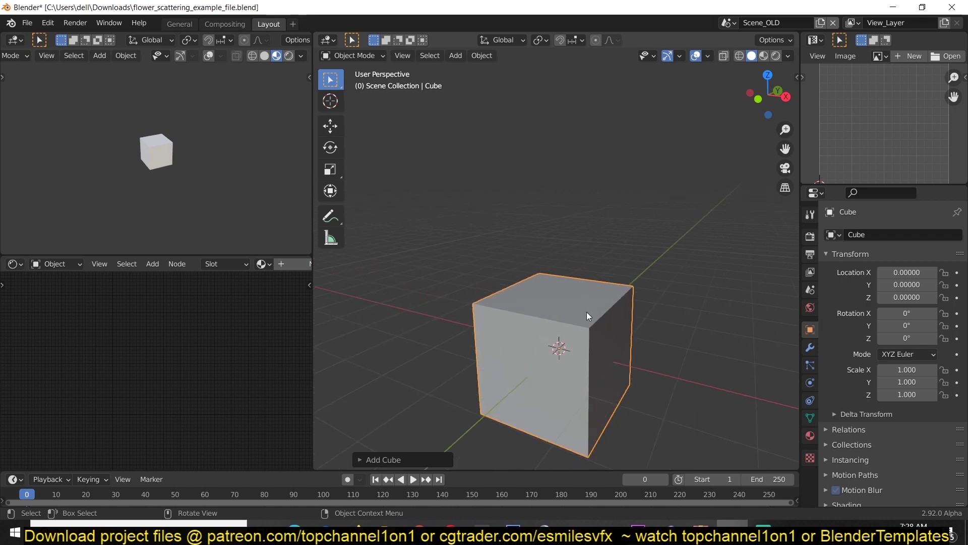
pyautogui.moveTo(559, 322); pyautogui.dragTo(539, 317, button='middle')
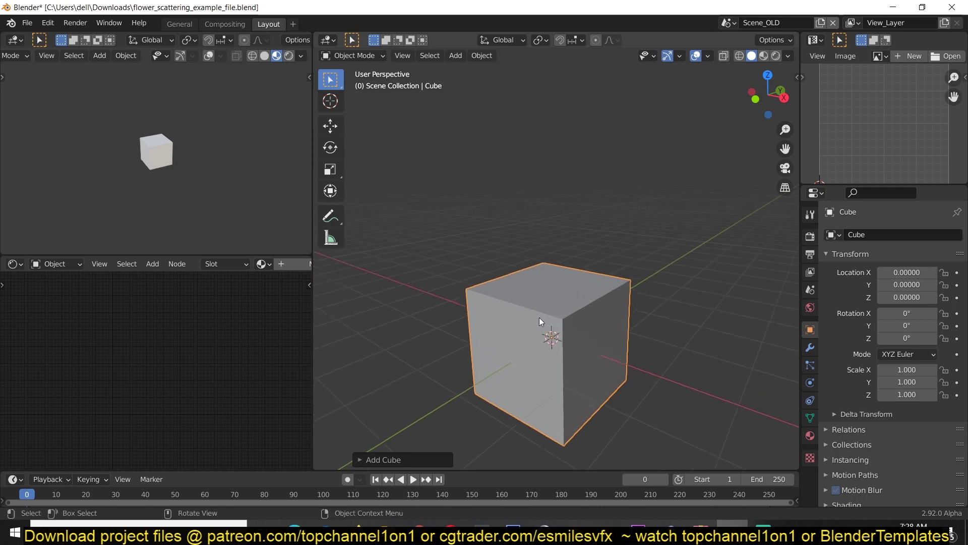
# Switch the lower-left editor to Asset Browser and the top-right editor to Outliner.
pyautogui.click(15, 265)
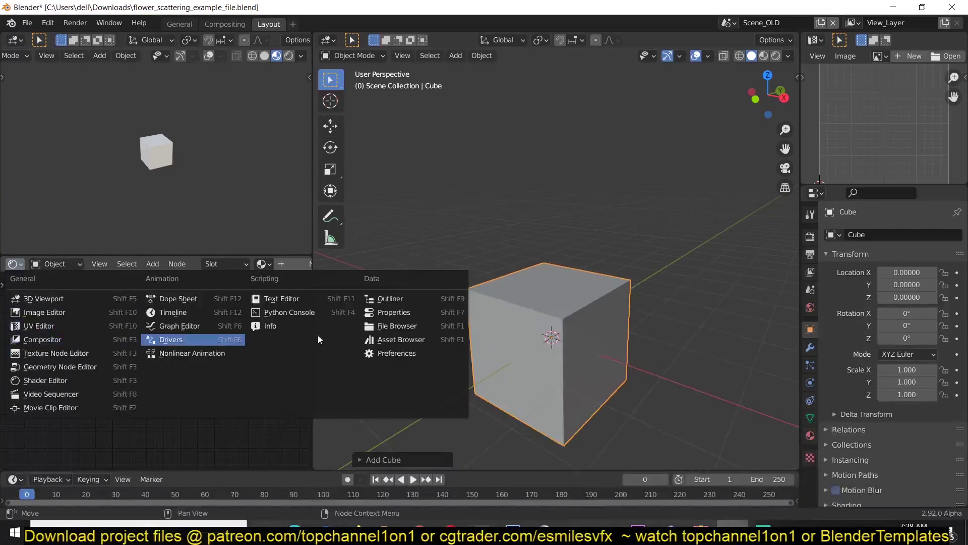
pyautogui.click(417, 339)
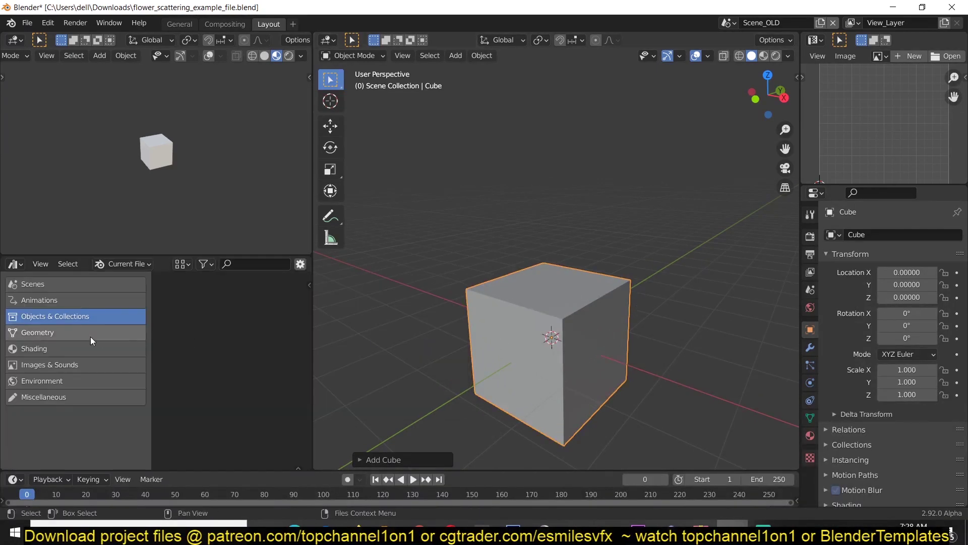
pyautogui.click(815, 41)
pyautogui.click(734, 81)
# Mark the Cube as an asset through ID Data > Mark Asset.
pyautogui.rightClick(850, 78)
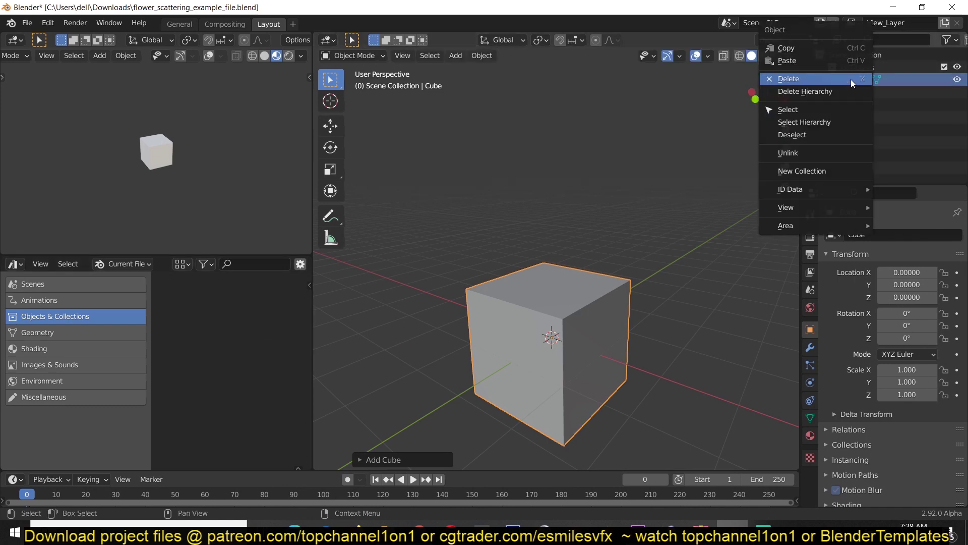
pyautogui.moveTo(845, 188)
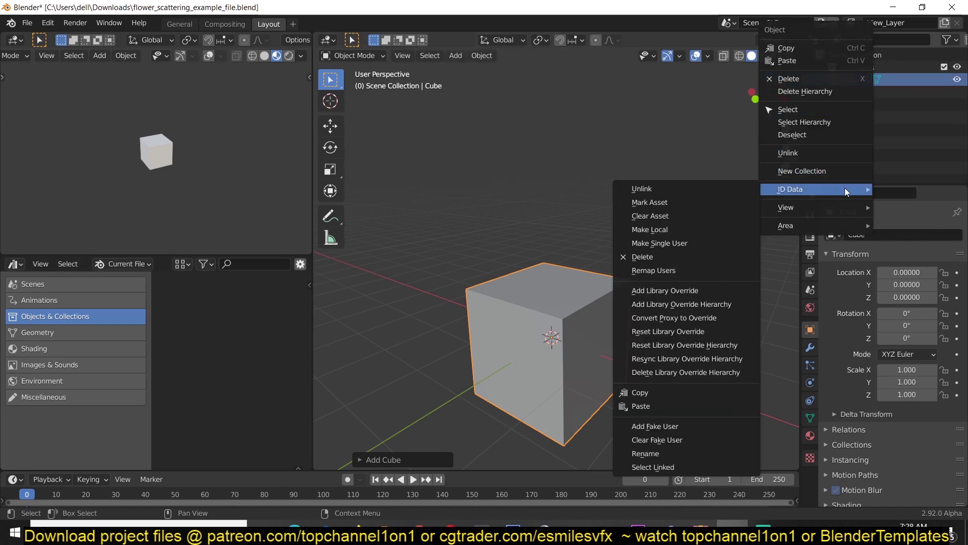
pyautogui.click(699, 205)
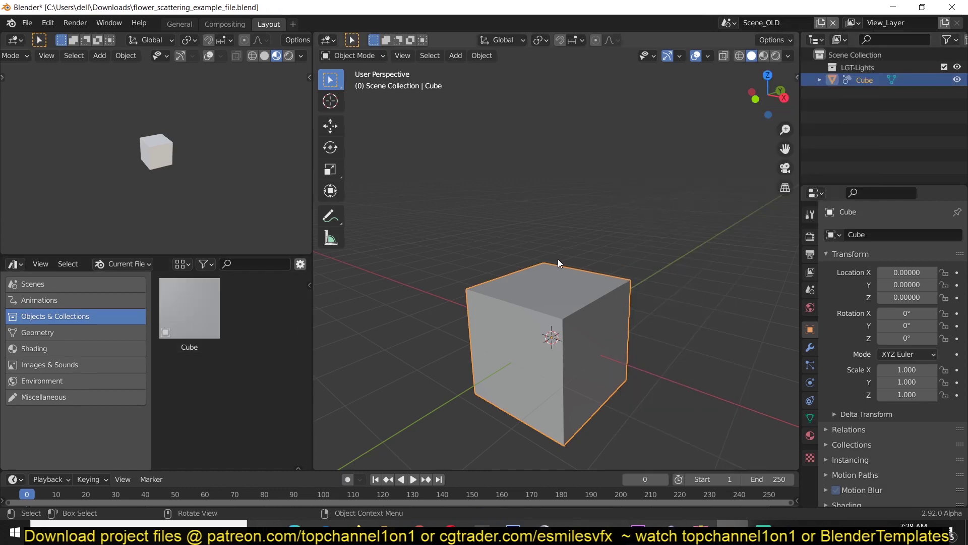
# Drag four copies of the Cube asset from the Asset Browser into the viewport.
pyautogui.scroll(-5, 557, 259)
pyautogui.moveTo(636, 273); pyautogui.dragTo(578, 226, button='middle')
pyautogui.scroll(3, 653, 300)
pyautogui.moveTo(409, 244); pyautogui.dragTo(525, 348, button='middle')
pyautogui.moveTo(191, 303); pyautogui.dragTo(392, 272)
pyautogui.moveTo(208, 314); pyautogui.dragTo(497, 227)
# Delete all the placed cubes from the scene.
pyautogui.moveTo(497, 226); pyautogui.dragTo(484, 250, button='middle')
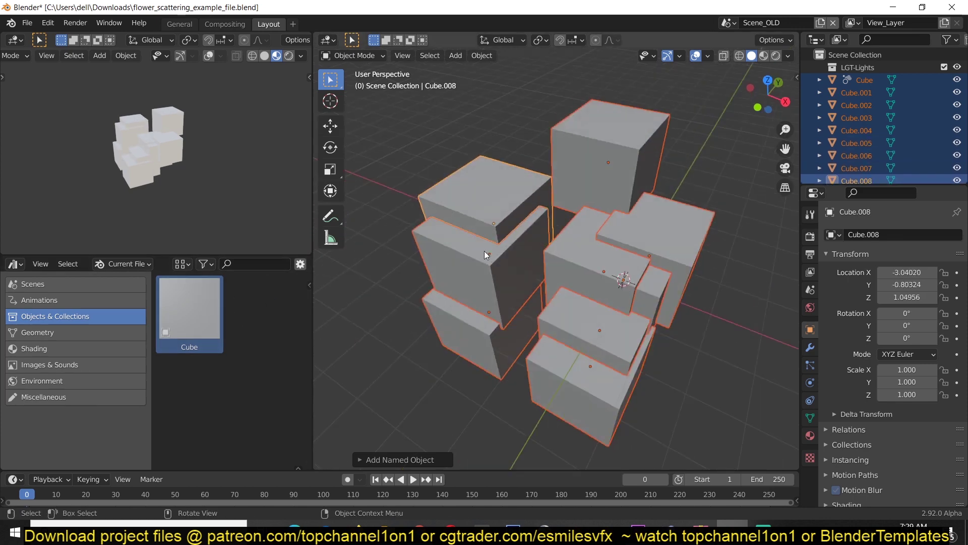
pyautogui.scroll(-3, 461, 175)
pyautogui.press('Delete')
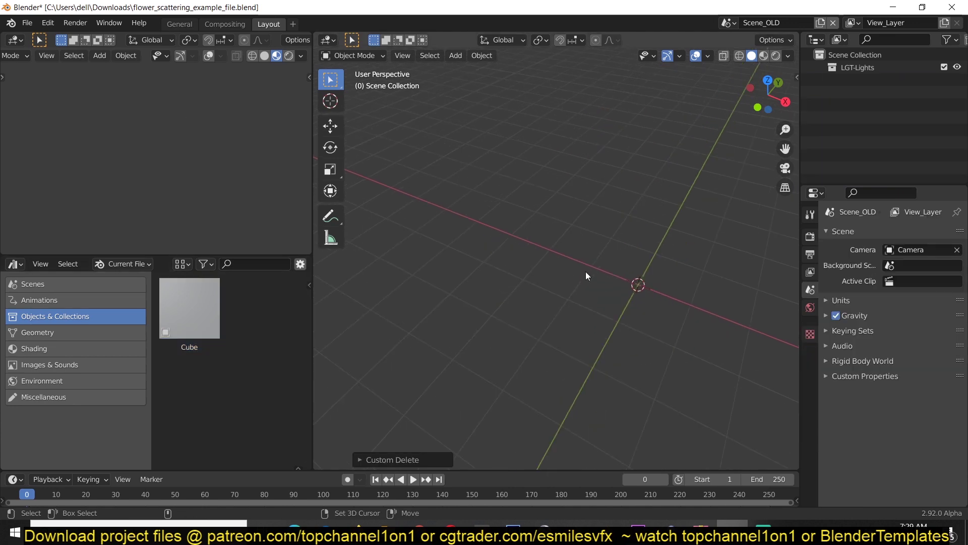
# Add a Suzanne monkey head mesh to the scene.
pyautogui.hotkey('shift', 'a')
pyautogui.moveTo(580, 264)
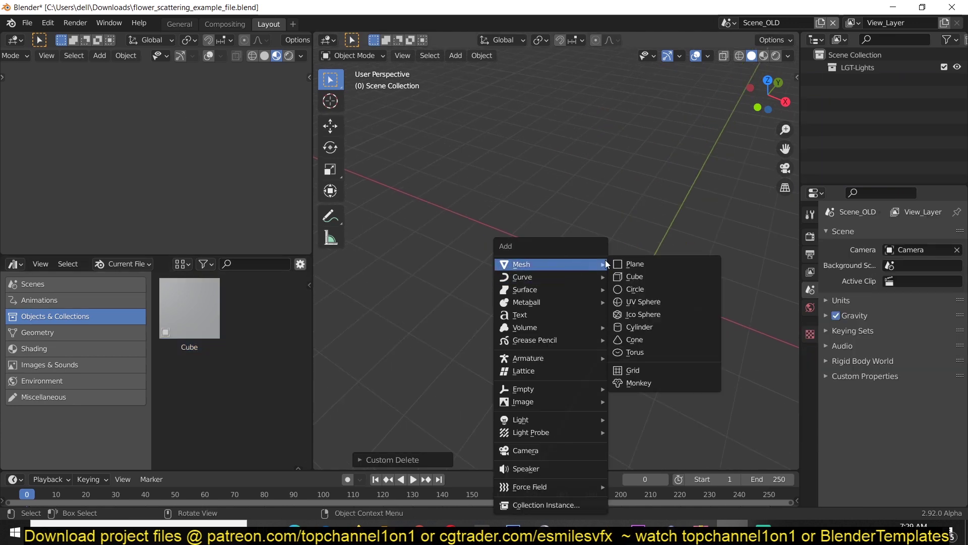
pyautogui.click(657, 385)
pyautogui.moveTo(670, 337); pyautogui.dragTo(682, 259, button='middle')
pyautogui.scroll(4, 633, 270)
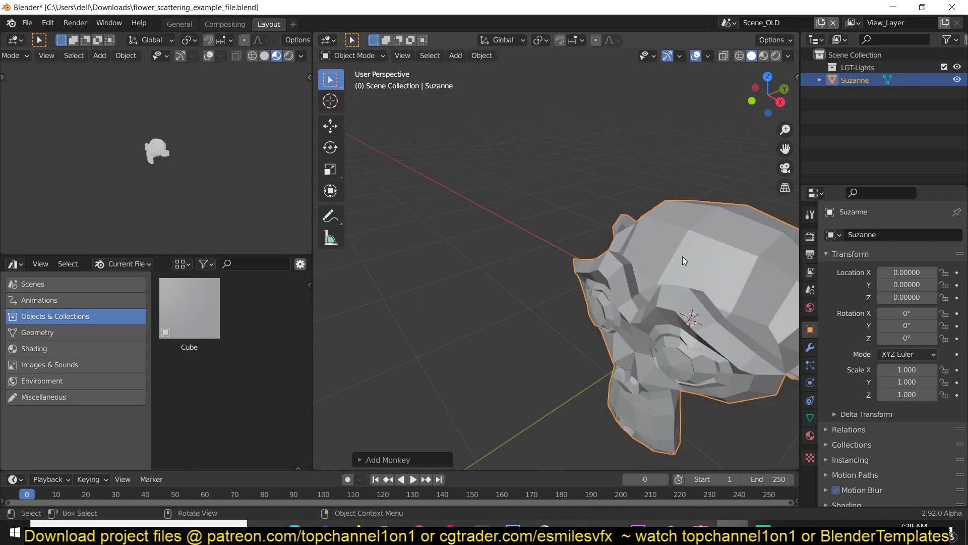
pyautogui.scroll(-3, 601, 337)
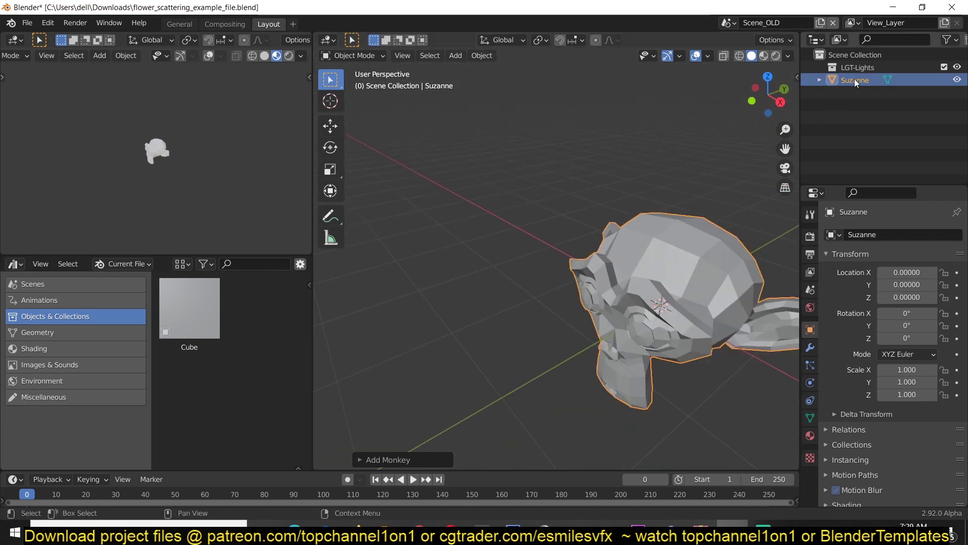
# Mark Suzanne as an asset and delete the Cube asset from the library.
pyautogui.moveTo(854, 79); pyautogui.dragTo(228, 387)
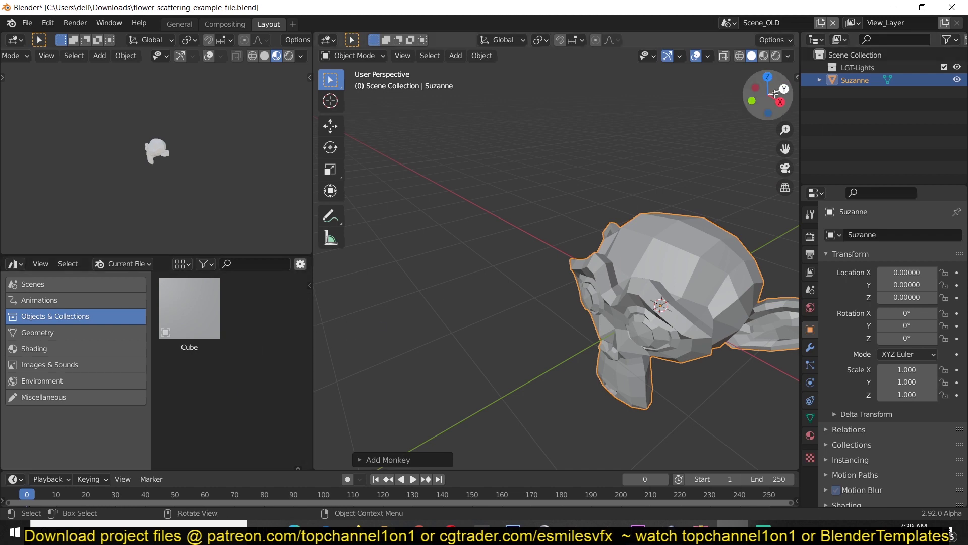
pyautogui.moveTo(854, 80); pyautogui.dragTo(216, 392)
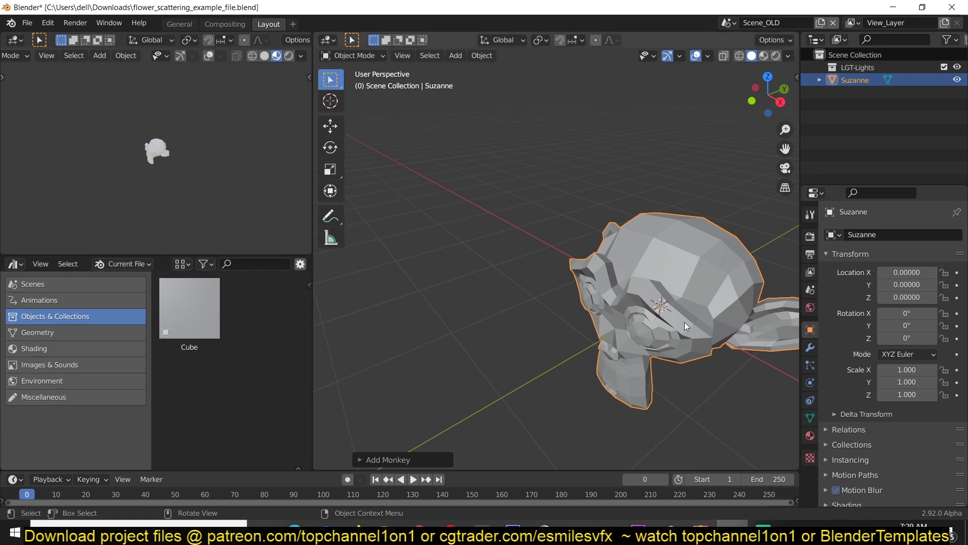
pyautogui.rightClick(860, 78)
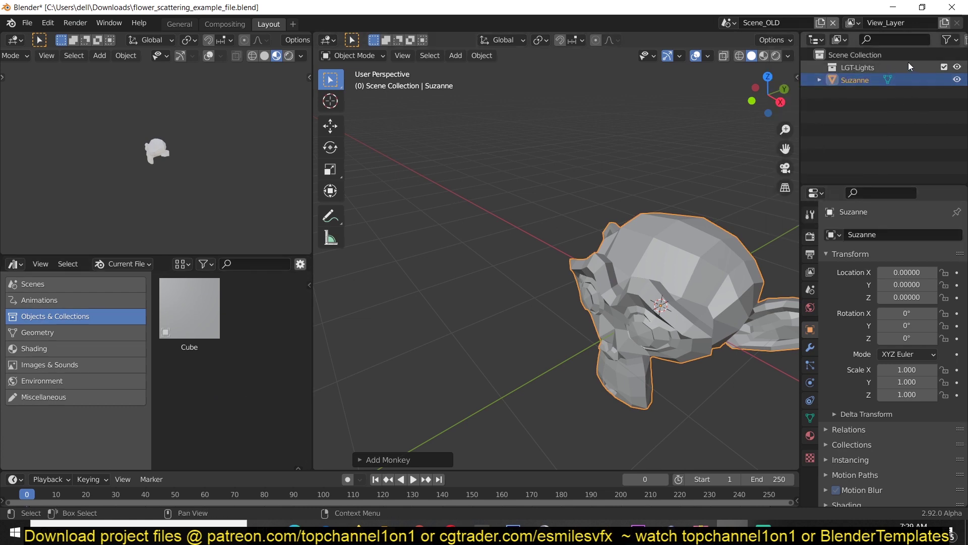
pyautogui.rightClick(914, 79)
pyautogui.moveTo(904, 188)
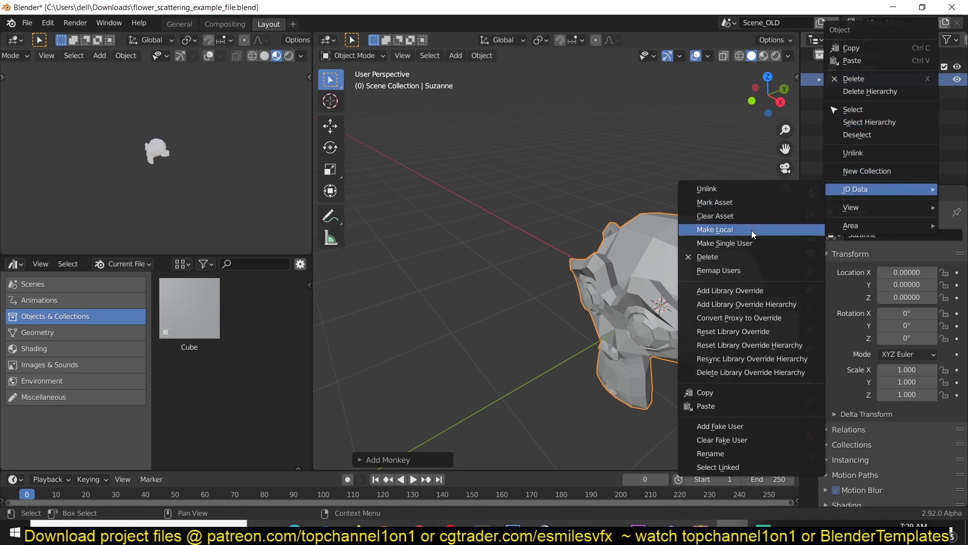
pyautogui.click(756, 202)
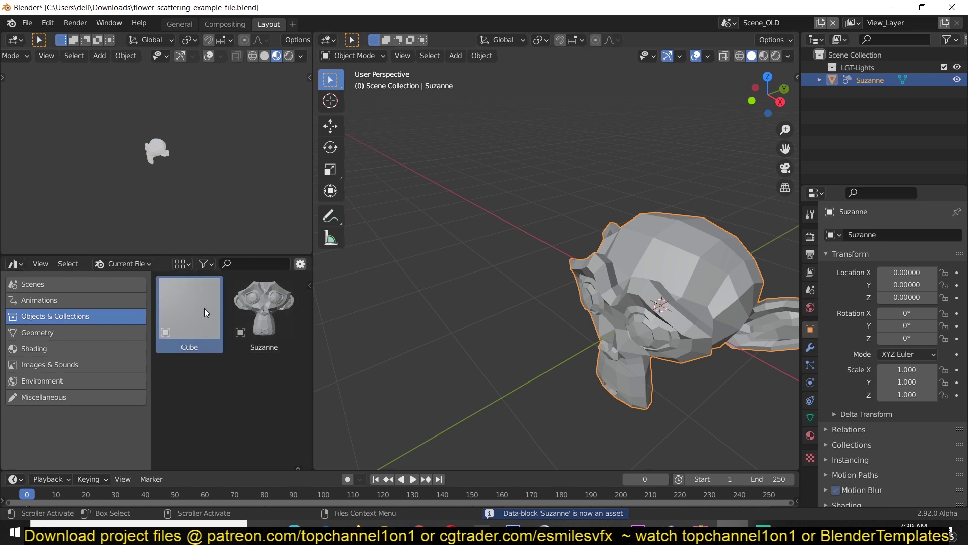
pyautogui.rightClick(183, 304)
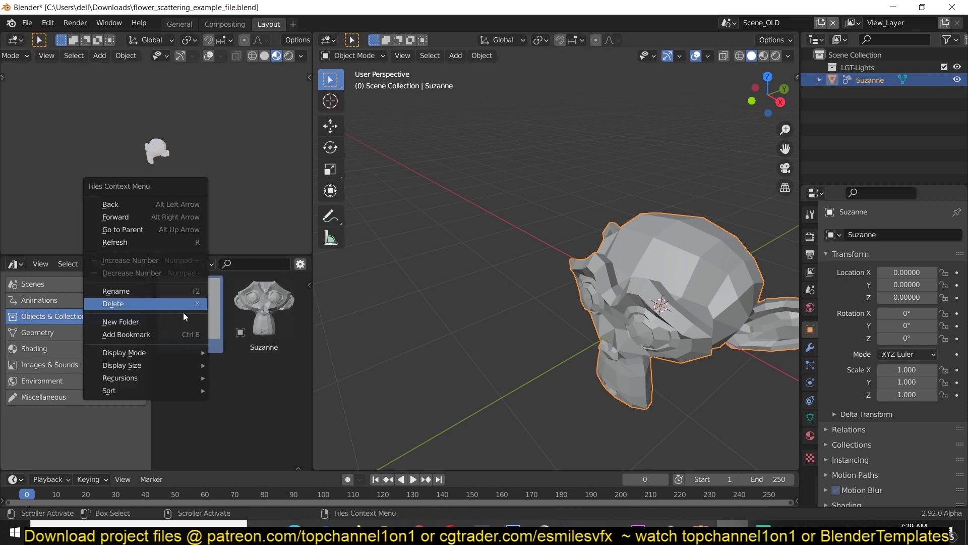
pyautogui.click(155, 304)
# Clear Suzanne's asset status with ID Data > Clear Asset in the Outliner.
pyautogui.hotkey('ctrl', 'z')
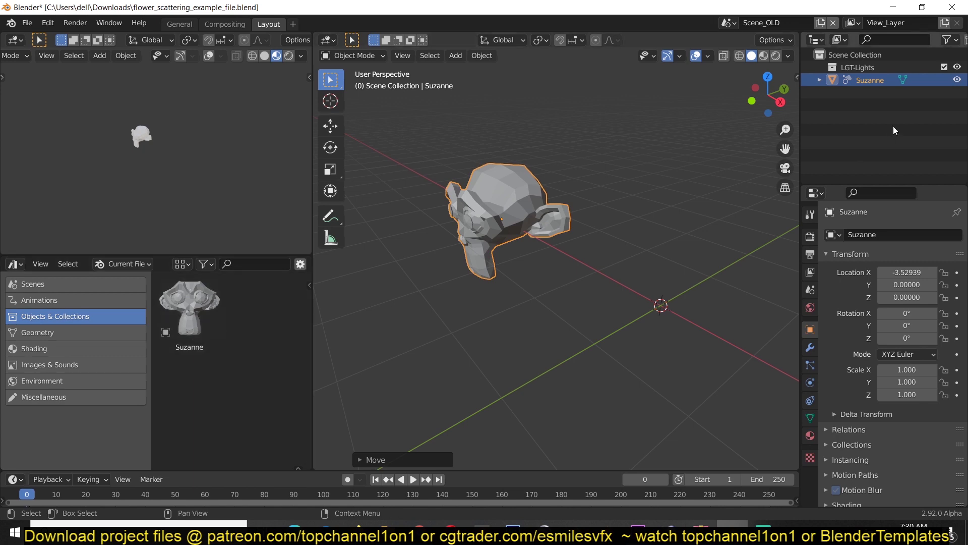
pyautogui.rightClick(875, 79)
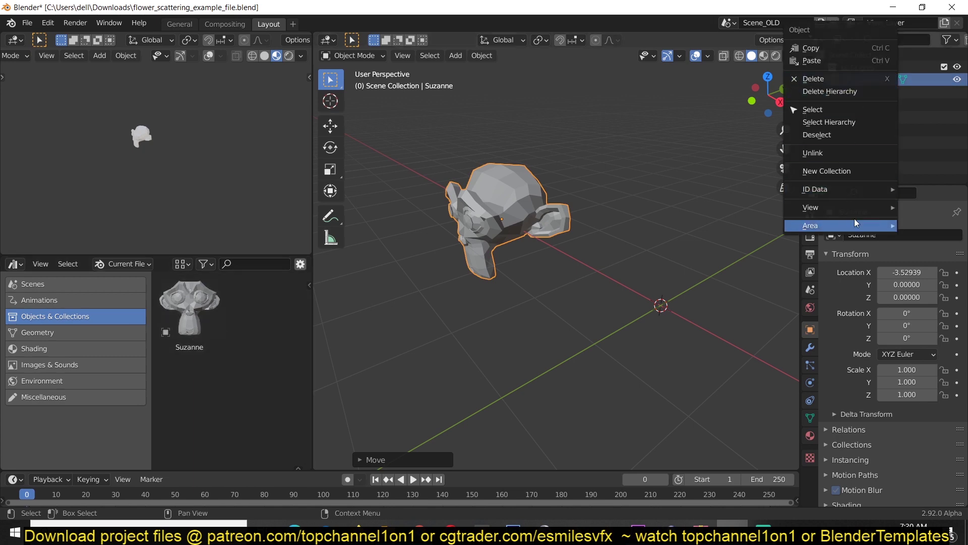
pyautogui.moveTo(854, 192)
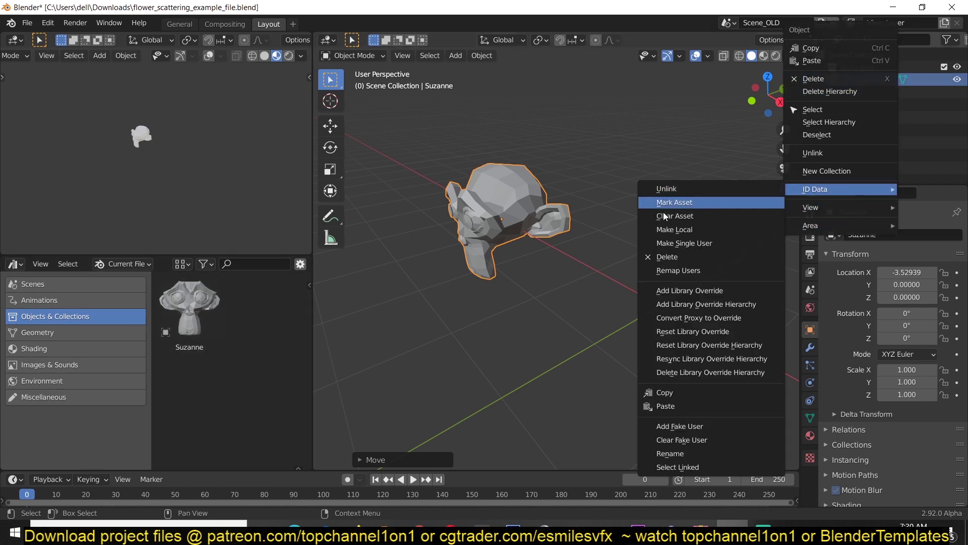
pyautogui.click(676, 215)
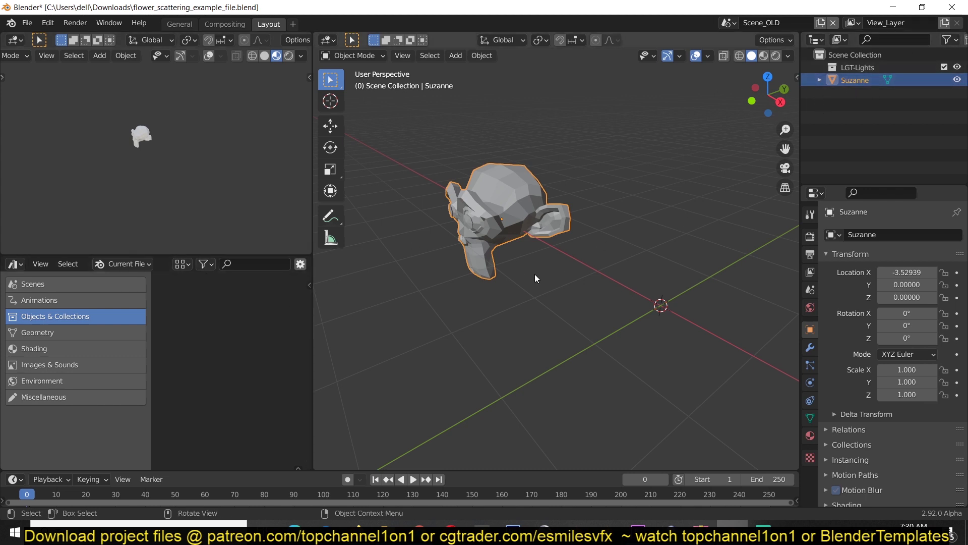
# Add a Bezier curve, a new cube and a torus to the scene.
pyautogui.hotkey('shift', 'a')
pyautogui.moveTo(526, 275)
pyautogui.click(564, 277)
pyautogui.hotkey('shift', 'a')
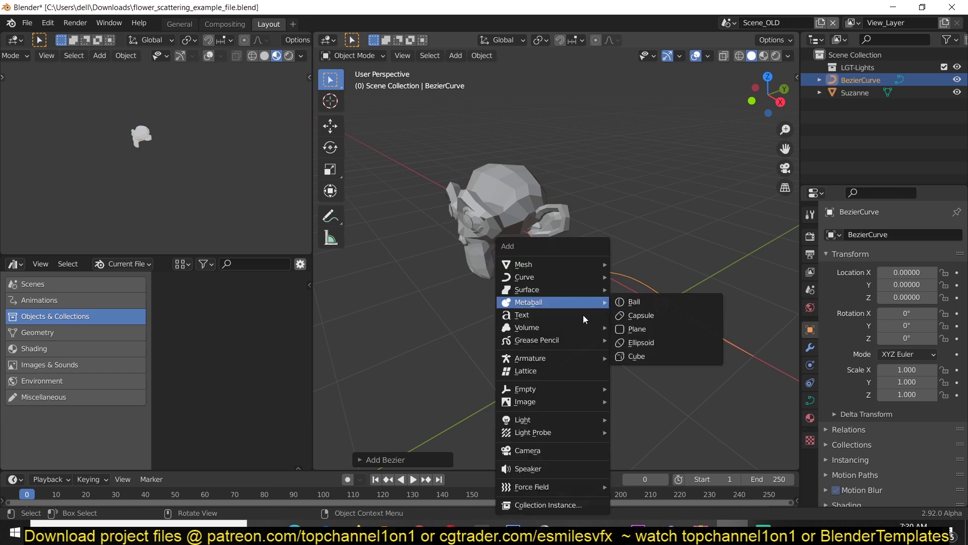
pyautogui.moveTo(568, 268)
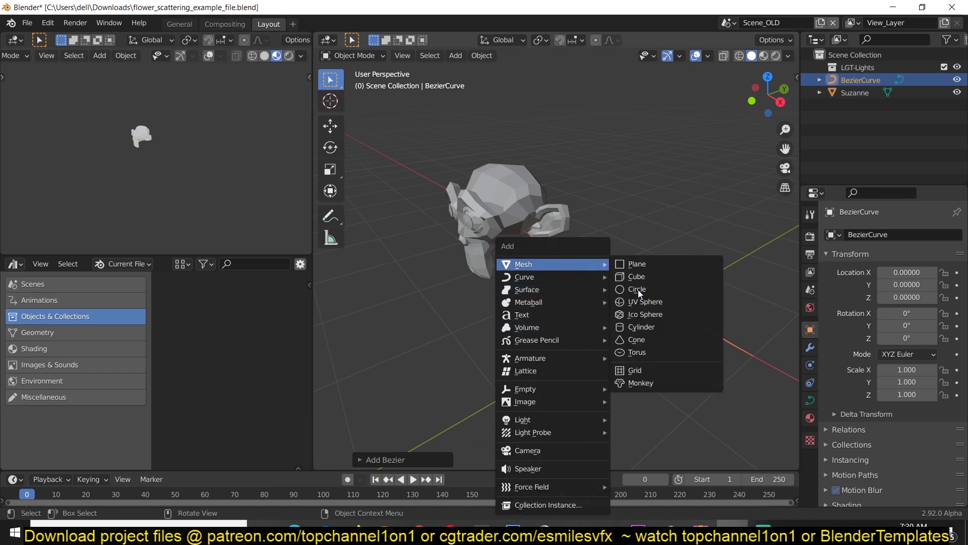
pyautogui.click(646, 275)
pyautogui.hotkey('shift', 'a')
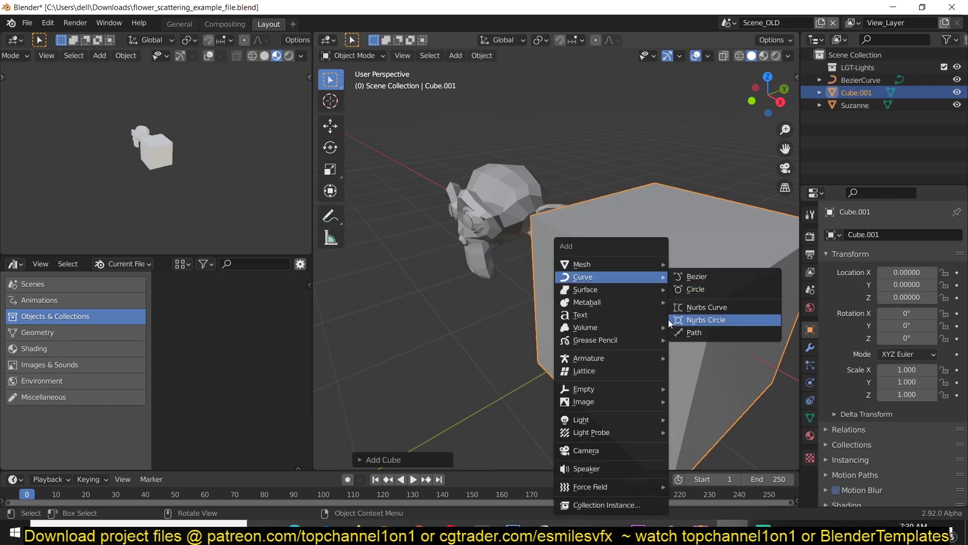
pyautogui.moveTo(633, 264)
pyautogui.click(705, 351)
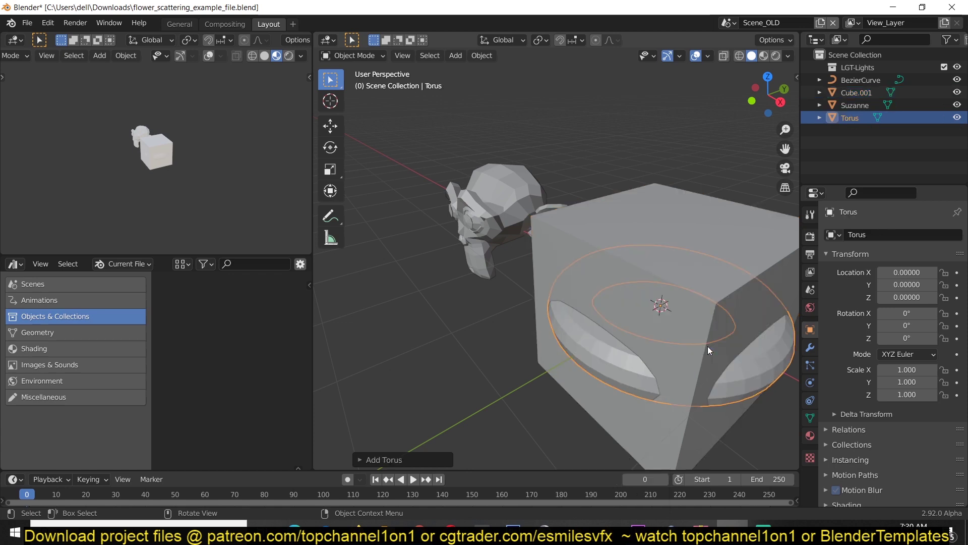
pyautogui.press('h')
pyautogui.hotkey('alt', 'h')
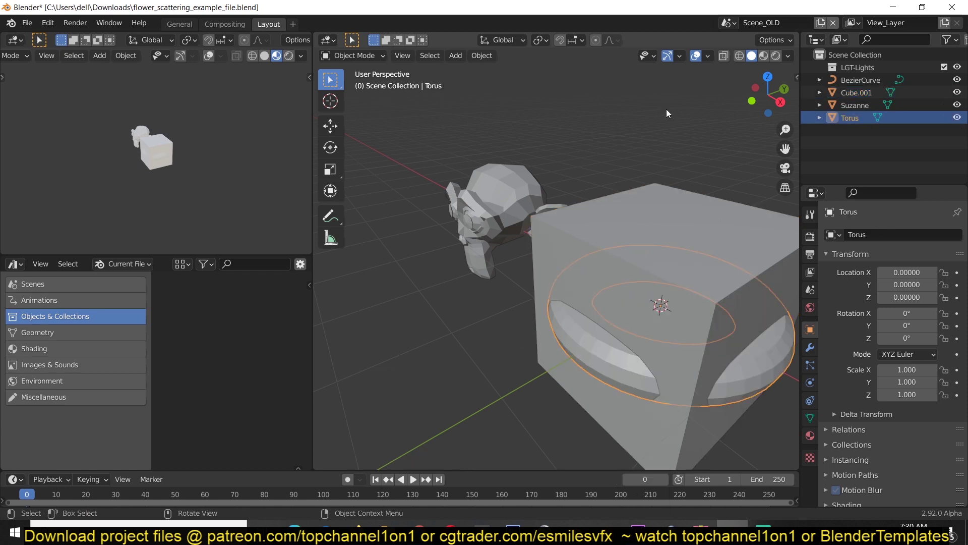
# Set viewport shading colour to Random and move the cube along X to -6.94.
pyautogui.click(787, 56)
pyautogui.click(780, 225)
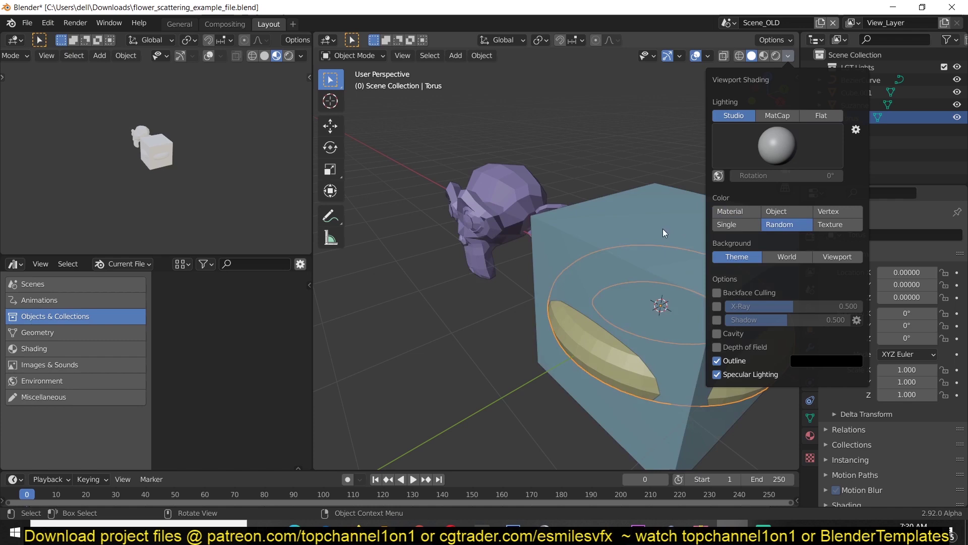
pyautogui.moveTo(426, 106); pyautogui.dragTo(672, 350)
pyautogui.click(658, 287)
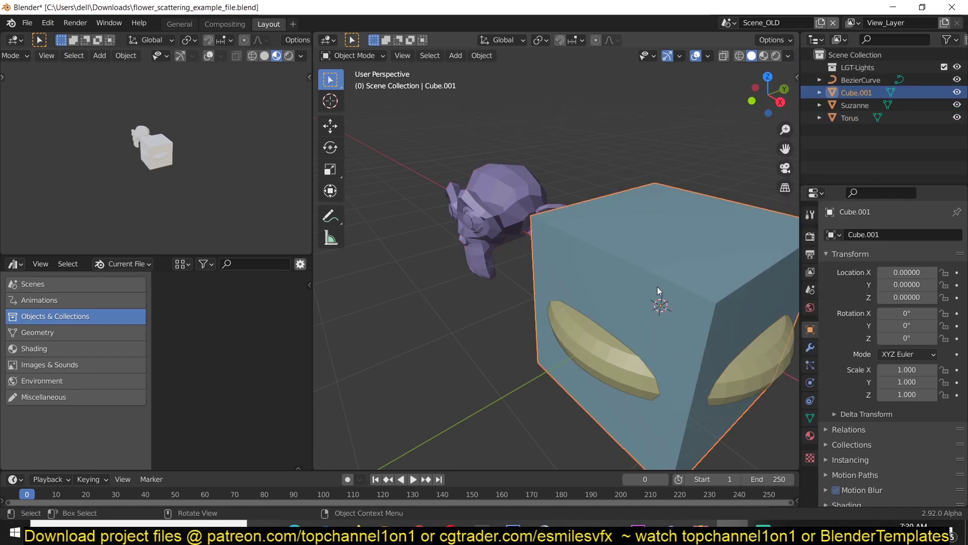
pyautogui.press('g')
pyautogui.press('x')
pyautogui.click(438, 151)
pyautogui.scroll(-4, 439, 145)
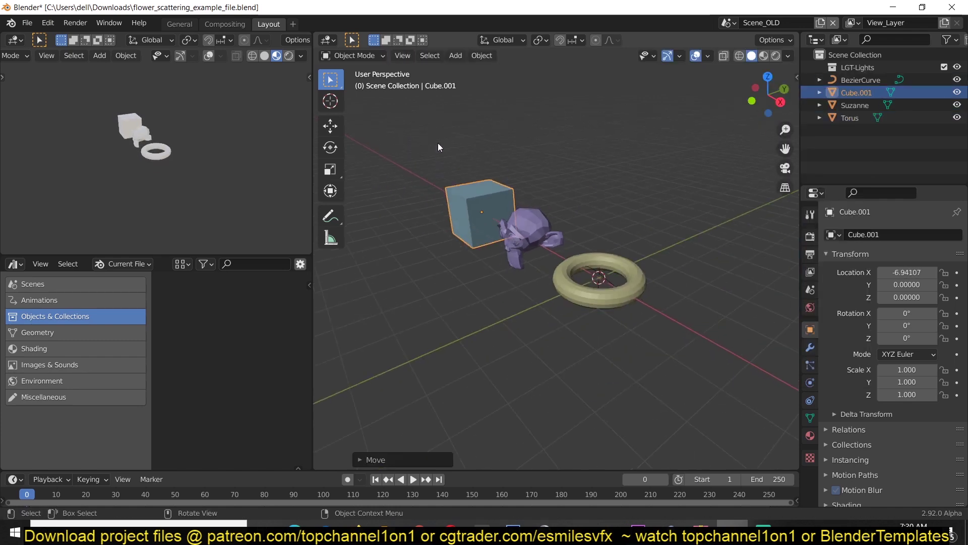
# Move all four objects into a new collection named 213 and make it active.
pyautogui.moveTo(377, 83); pyautogui.dragTo(634, 325)
pyautogui.press('m')
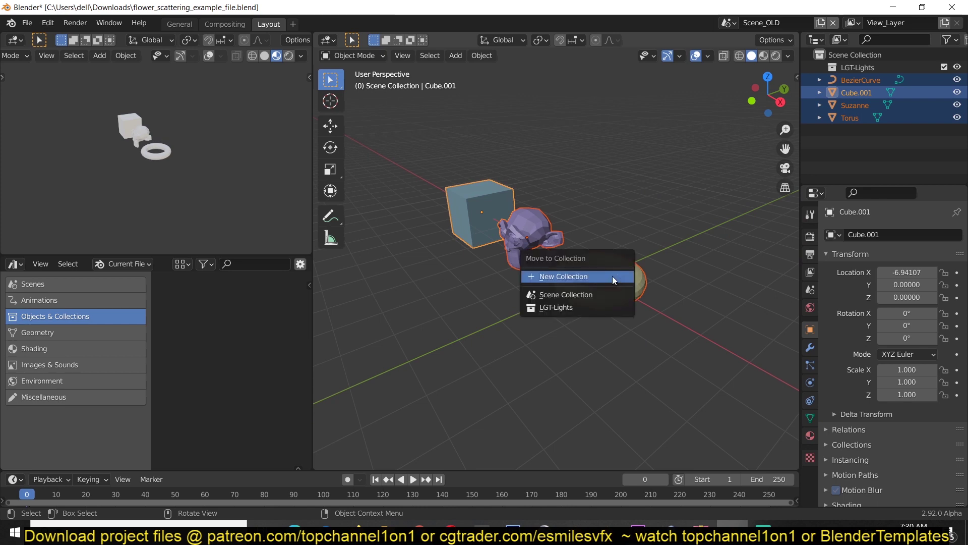
pyautogui.click(610, 283)
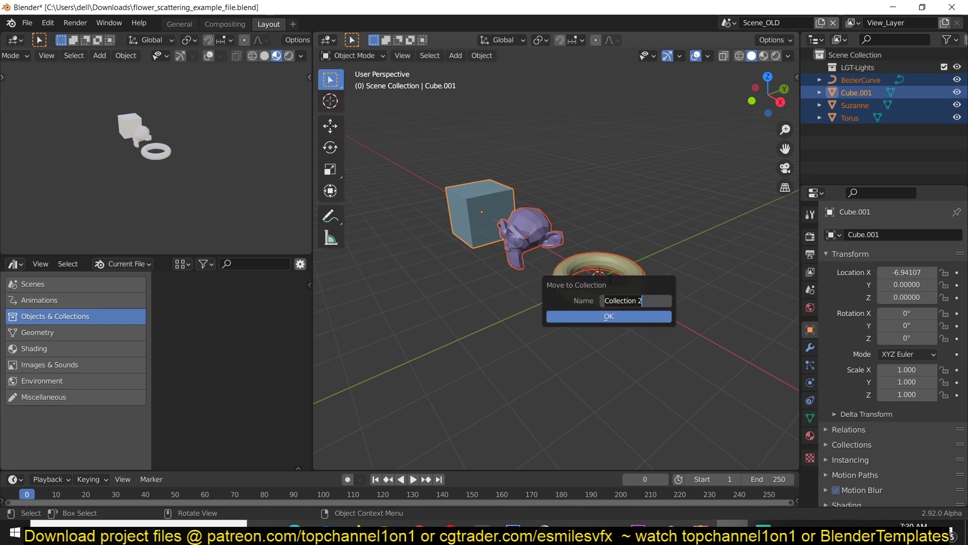
pyautogui.write('213')
pyautogui.click(623, 316)
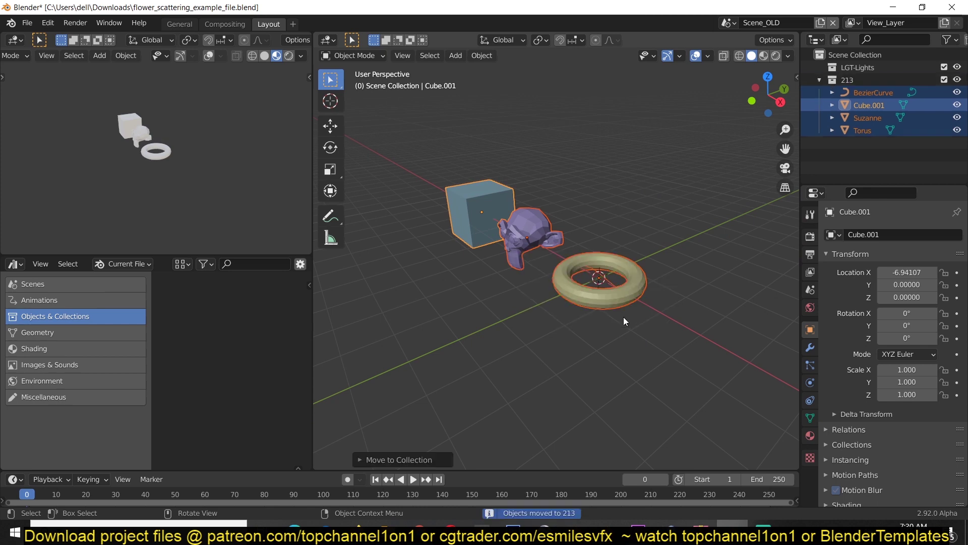
pyautogui.click(871, 79)
# Mark collection 213 as an asset via ID Data > Mark Asset.
pyautogui.rightClick(866, 80)
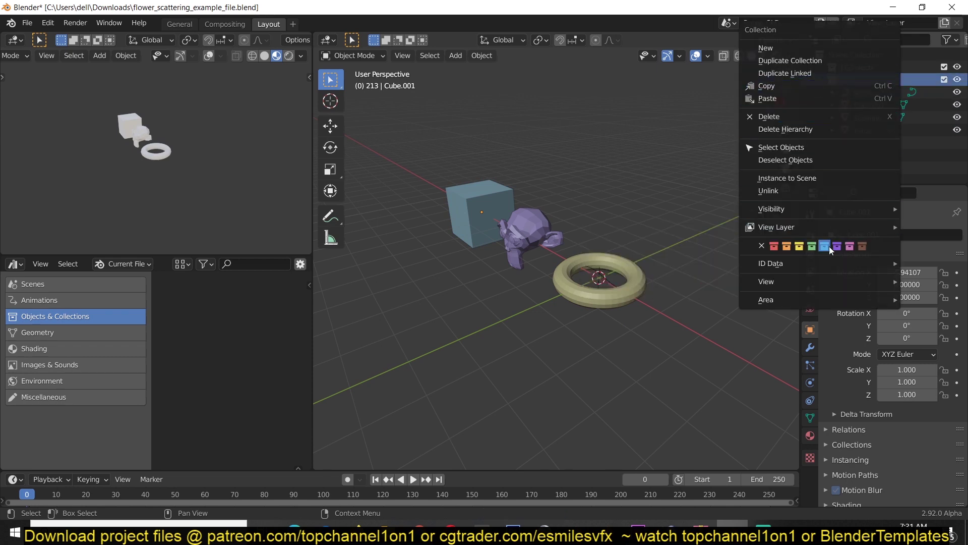
pyautogui.moveTo(832, 263)
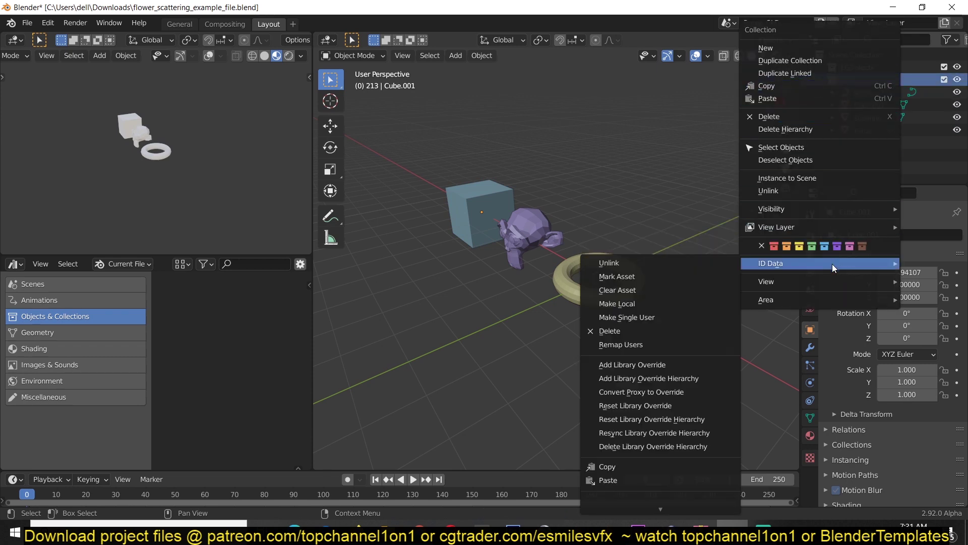
pyautogui.click(617, 277)
# Place an instance of the 213 asset beside the originals, then launch a second Blender.
pyautogui.moveTo(184, 301); pyautogui.dragTo(470, 340)
pyautogui.keyDown('shift'); pyautogui.moveTo(470, 340); pyautogui.dragTo(557, 309, button='middle'); pyautogui.keyUp('shift')
pyautogui.press('g')
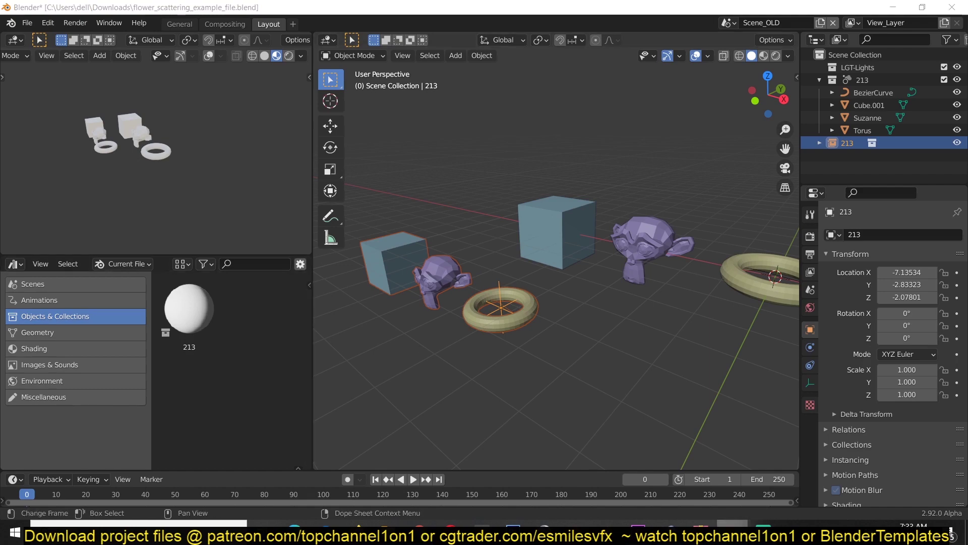
pyautogui.rightClick(732, 525)
pyautogui.click(736, 470)
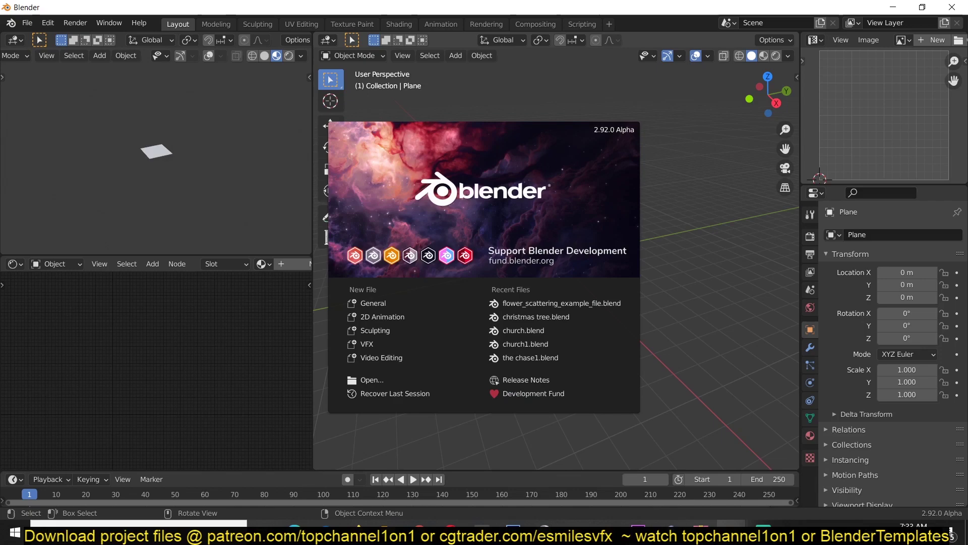
# Return to the flower scattering file and select the cube.
pyautogui.click(666, 477)
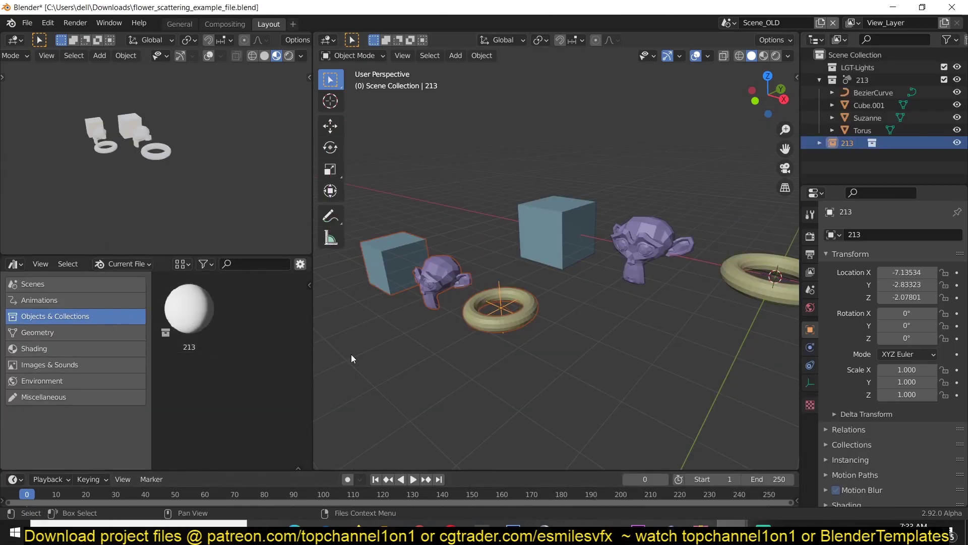
pyautogui.click(560, 223)
pyautogui.rightClick(561, 223)
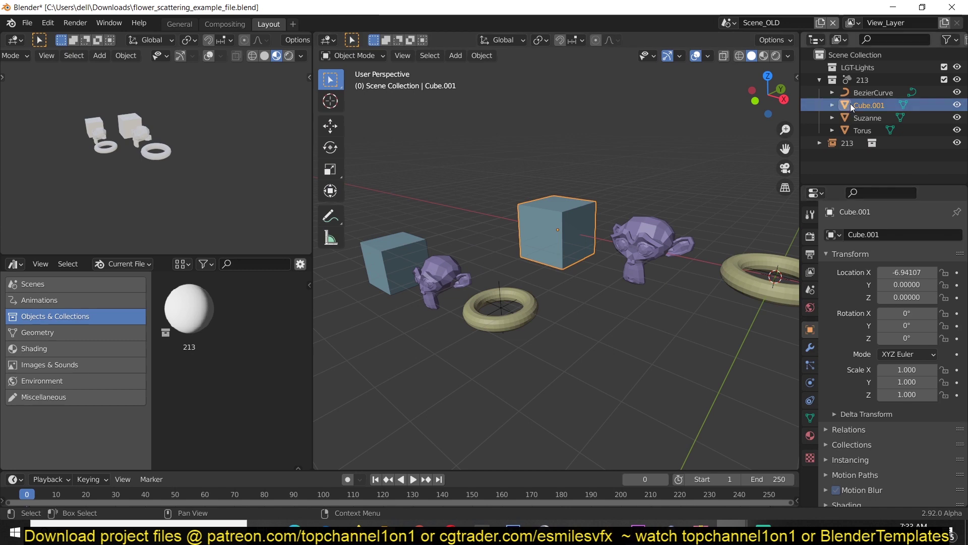
pyautogui.rightClick(580, 215)
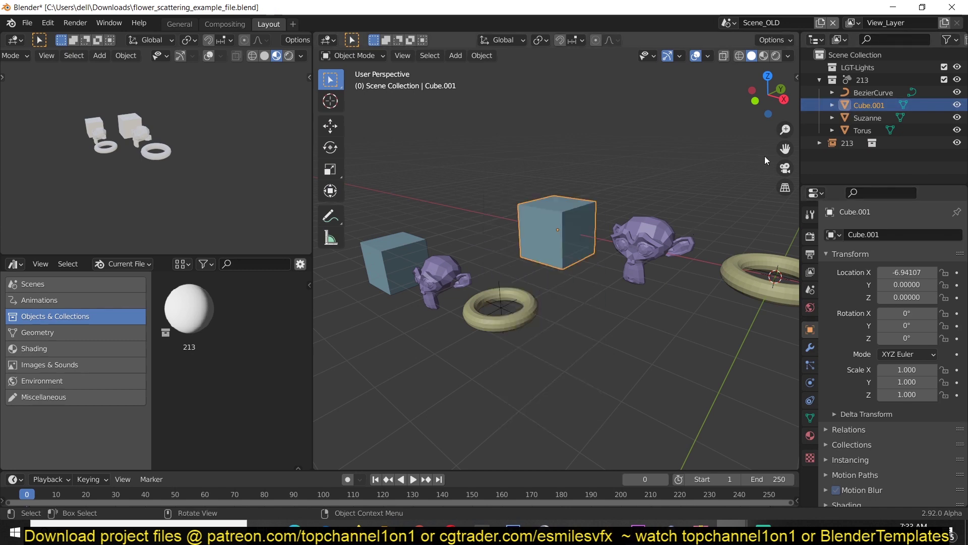
pyautogui.rightClick(864, 108)
# Mark BezierCurve, Cube.001, Suzanne and Torus as assets, then clear the selection.
pyautogui.click(862, 94)
pyautogui.keyDown('shift'); pyautogui.click(859, 130); pyautogui.keyUp('shift')
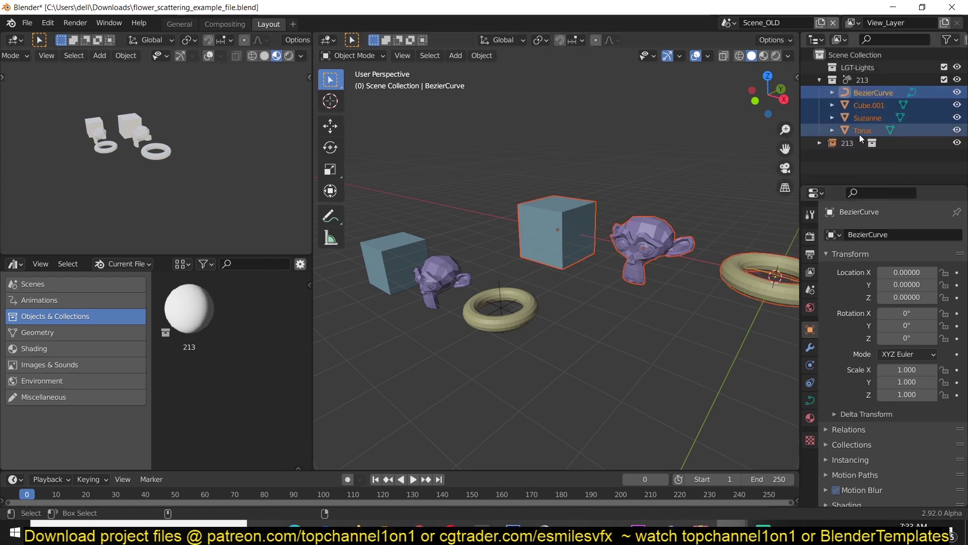
pyautogui.rightClick(859, 96)
pyautogui.moveTo(839, 188)
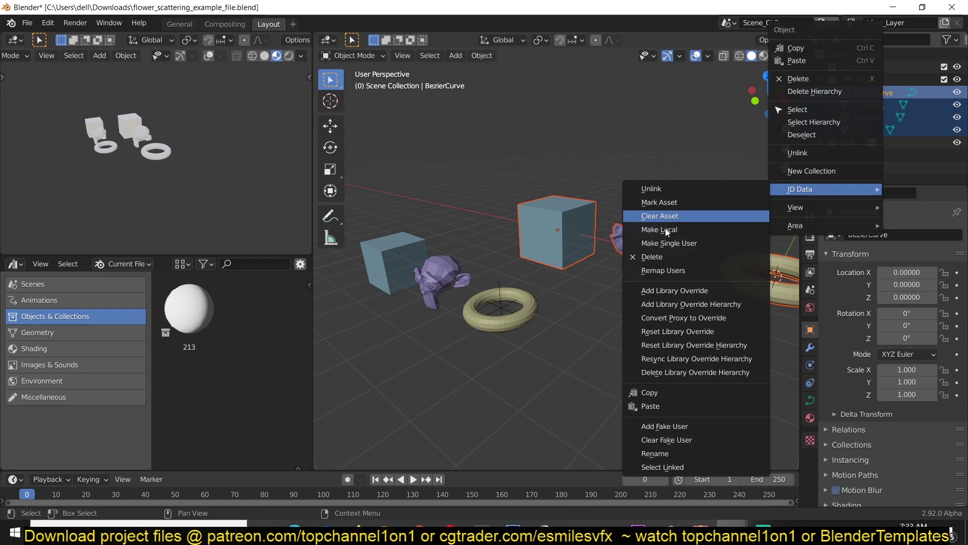
pyautogui.click(675, 204)
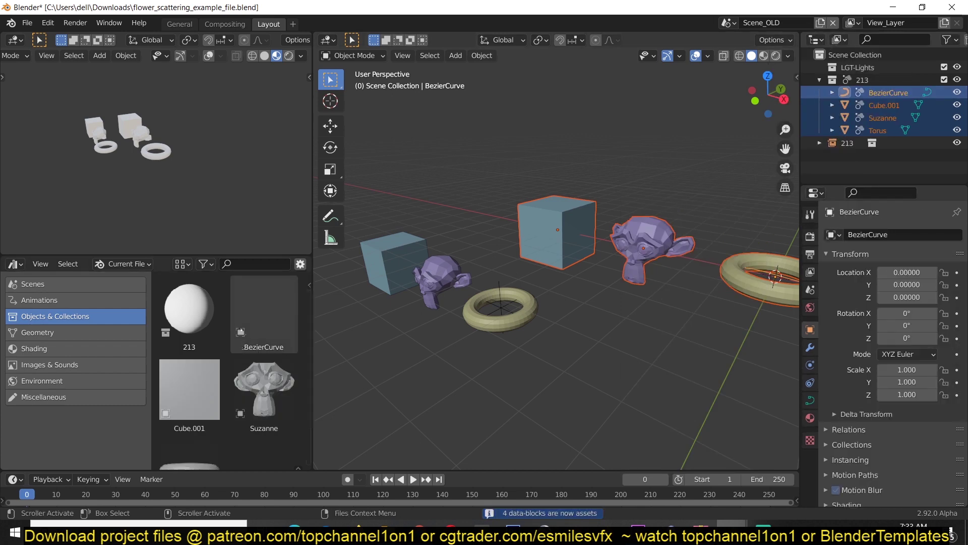
pyautogui.click(697, 418)
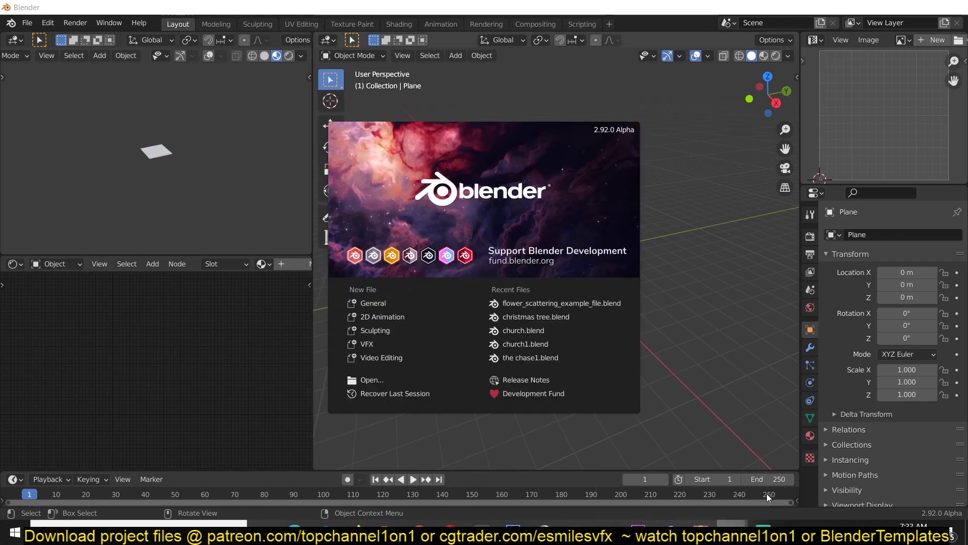
# Close the splash screen and make the lower-left area an Asset Browser, browsing its categories.
pyautogui.click(721, 362)
pyautogui.click(15, 264)
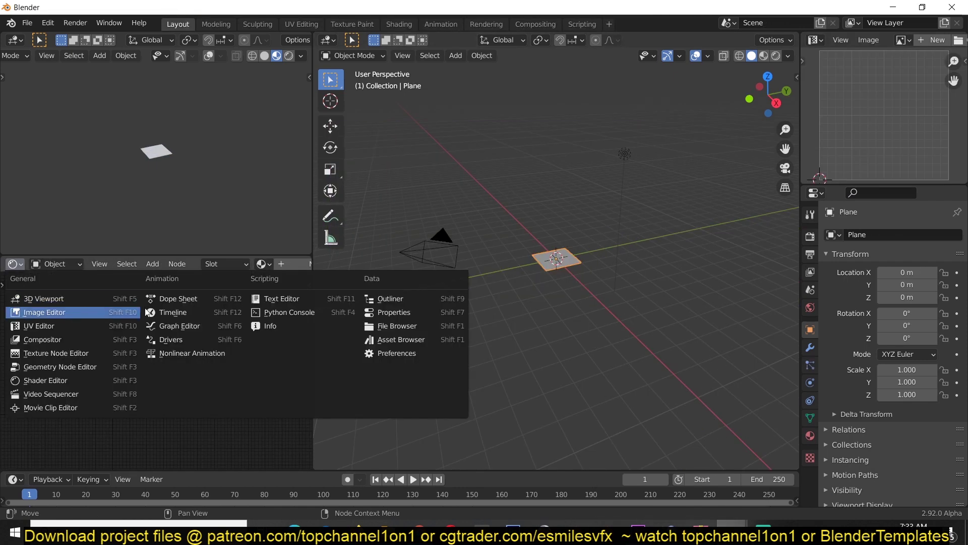
pyautogui.click(401, 339)
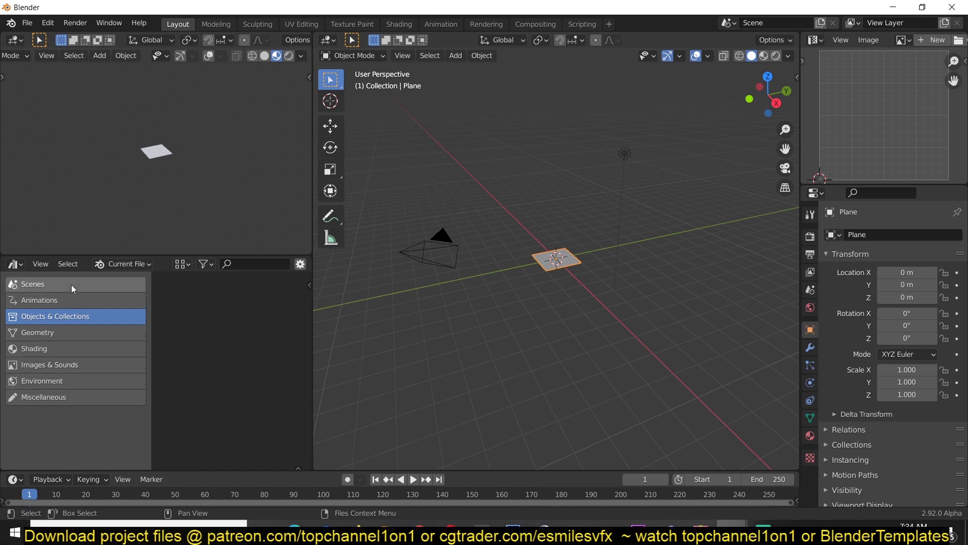
pyautogui.moveTo(73, 289)
pyautogui.mouseDown()
pyautogui.moveTo(72, 399)
pyautogui.moveTo(73, 327)
pyautogui.mouseUp()
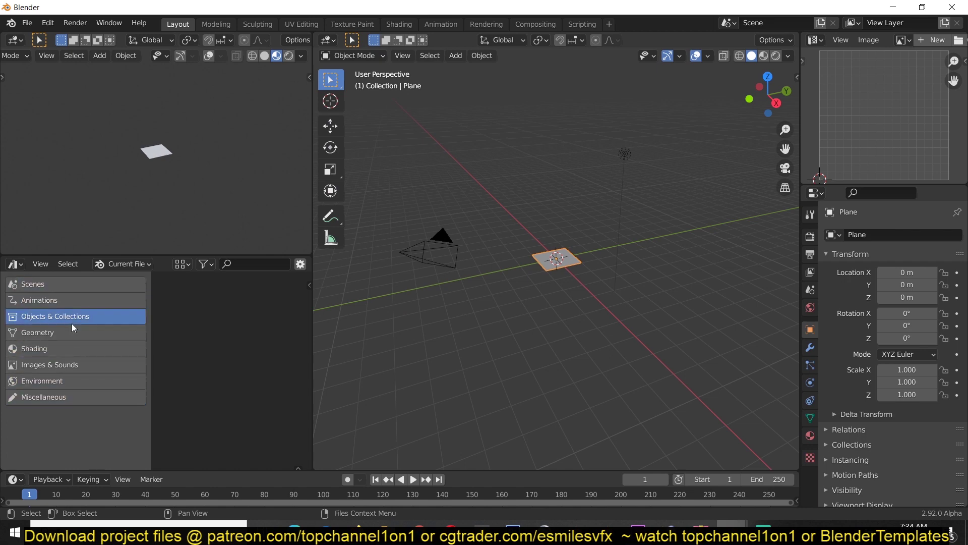
# In the flower scattering file, switch the Asset Browser library from Current File to Default.
pyautogui.moveTo(728, 524)
pyautogui.click(660, 479)
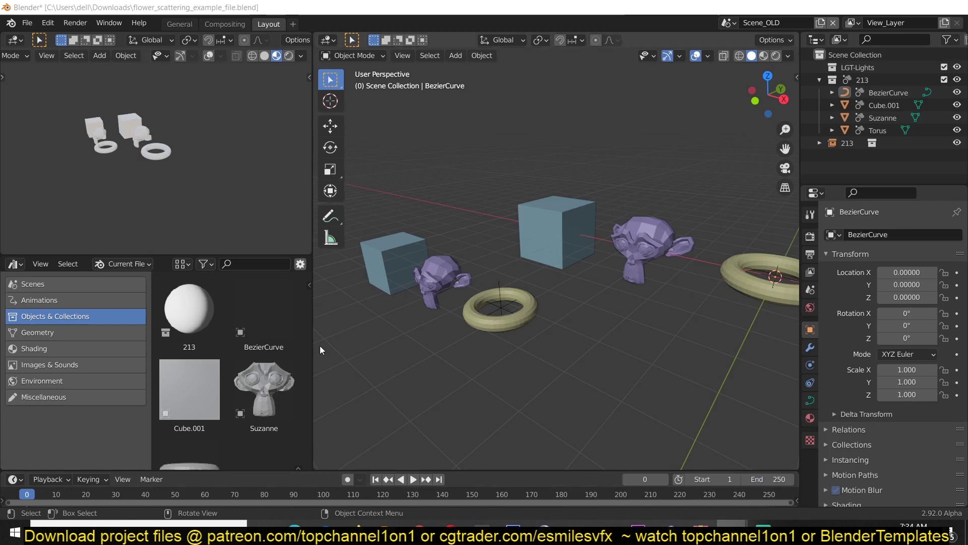
pyautogui.click(126, 264)
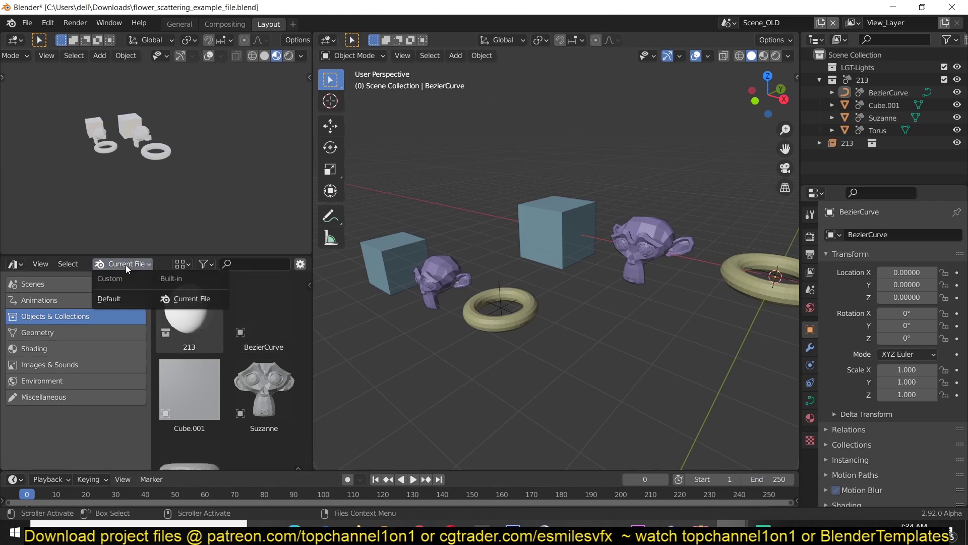
pyautogui.click(120, 260)
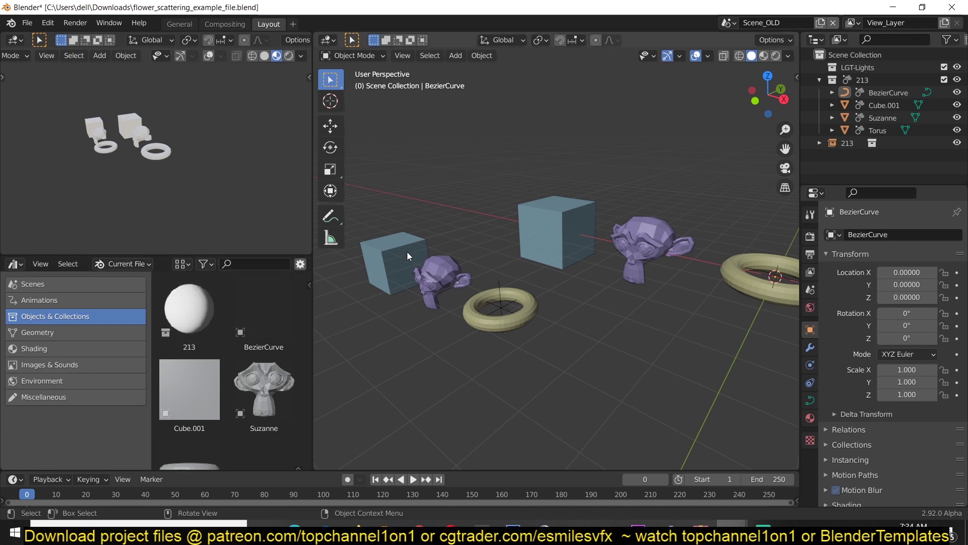
pyautogui.click(126, 264)
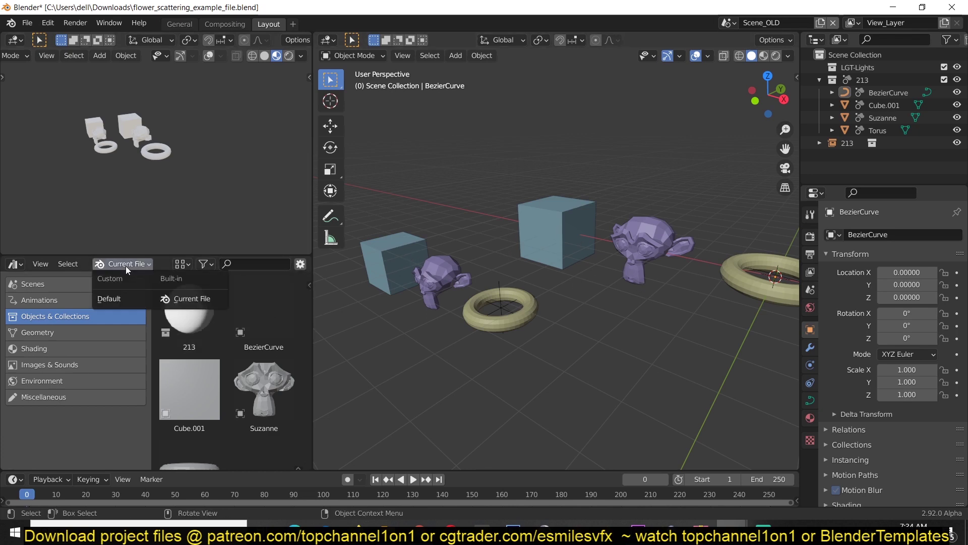
pyautogui.click(133, 299)
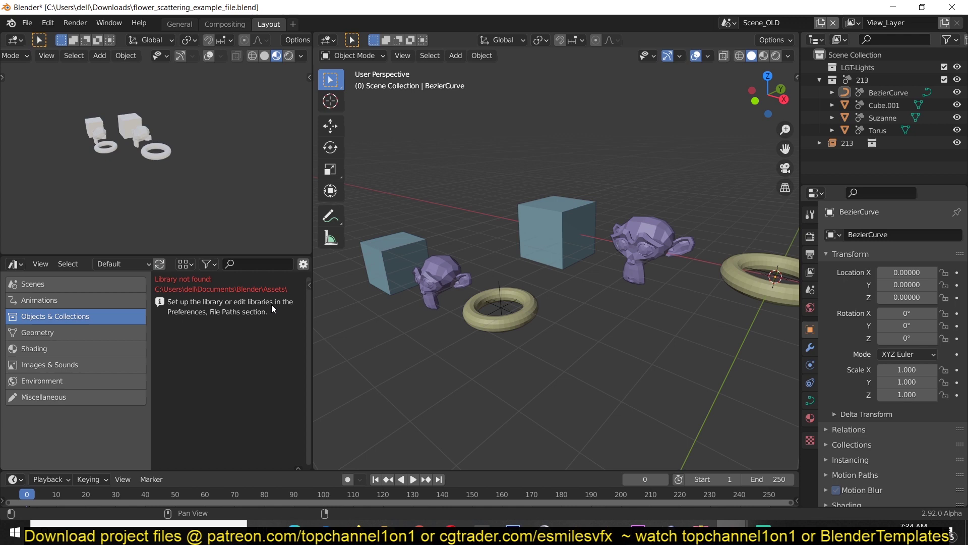
# Open Blender's Preferences from the Edit menu and show the File Paths section.
pyautogui.click(46, 22)
pyautogui.click(77, 200)
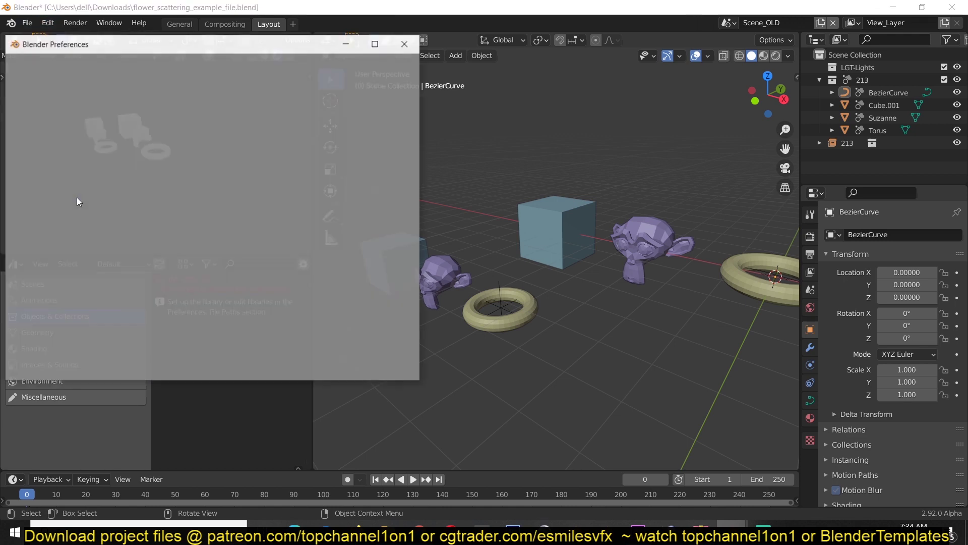
pyautogui.moveTo(152, 42); pyautogui.dragTo(573, 72)
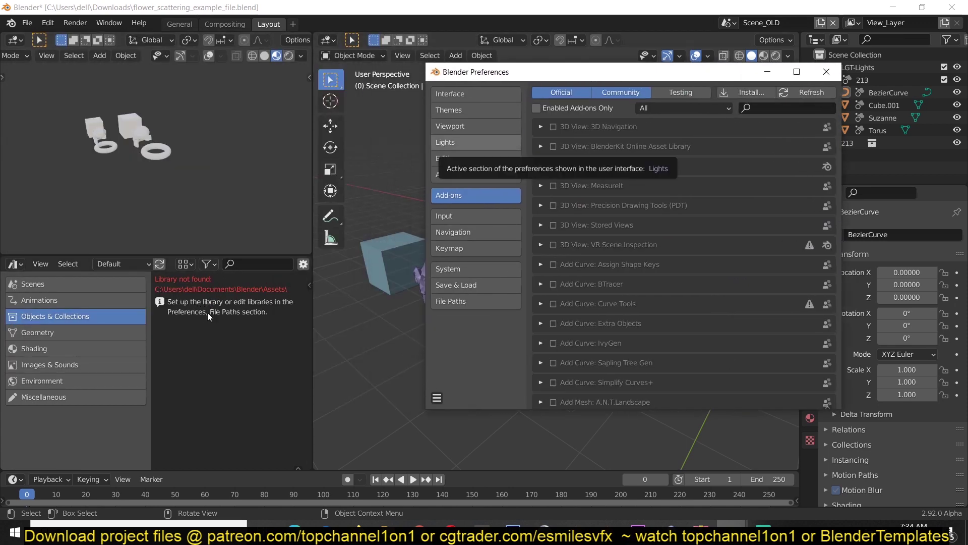
pyautogui.click(463, 303)
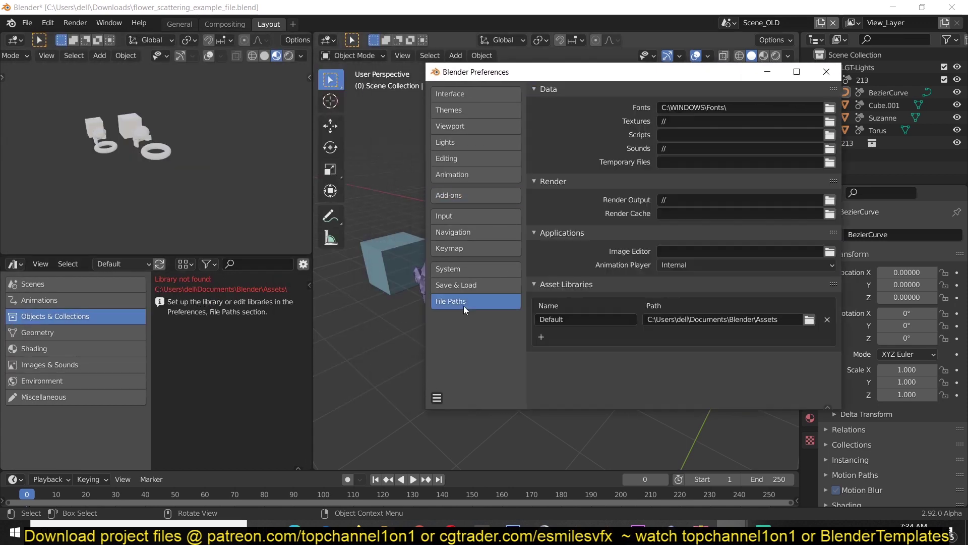
# Add a new asset library named 'My Library' and start choosing its folder.
pyautogui.click(542, 336)
pyautogui.click(563, 334)
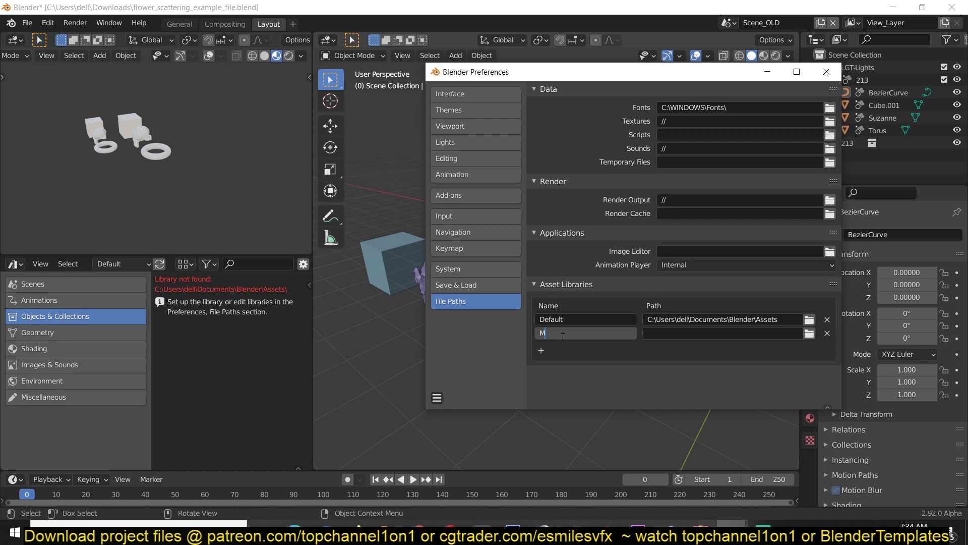
pyautogui.write('My Library')
pyautogui.press('Return')
pyautogui.click(809, 334)
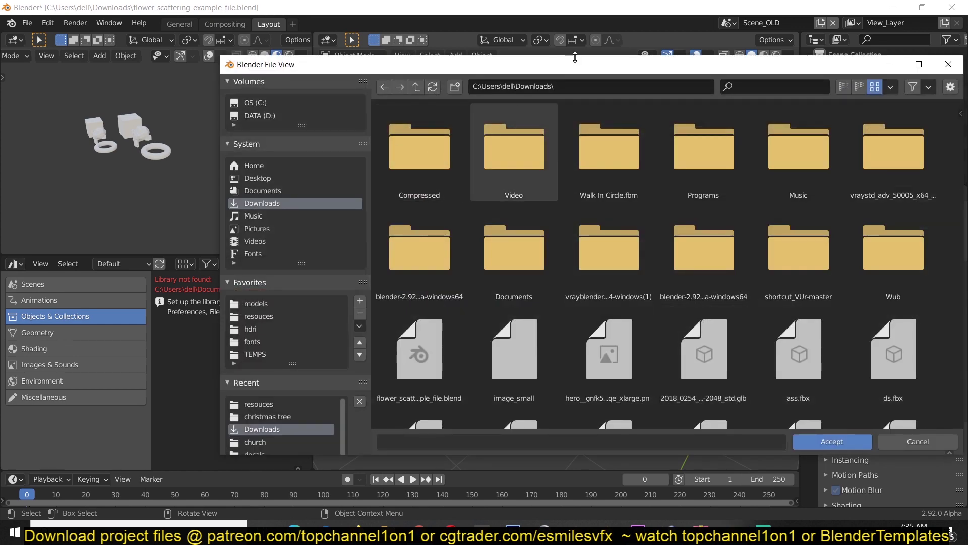
# Browse to the models folder on the DATA (D:) drive in the file browser.
pyautogui.moveTo(575, 58); pyautogui.dragTo(576, 55)
pyautogui.scroll(-1, 323, 349)
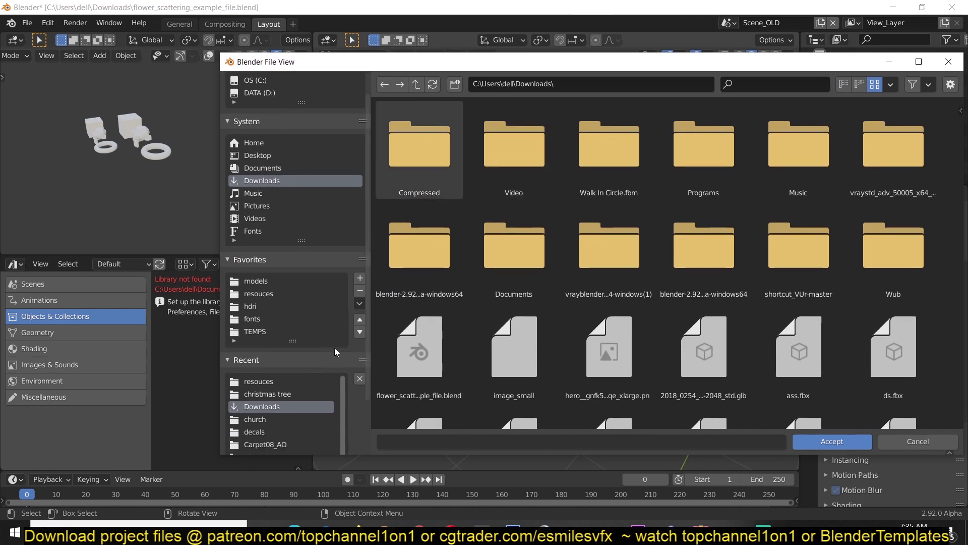
pyautogui.moveTo(445, 62); pyautogui.dragTo(363, 54)
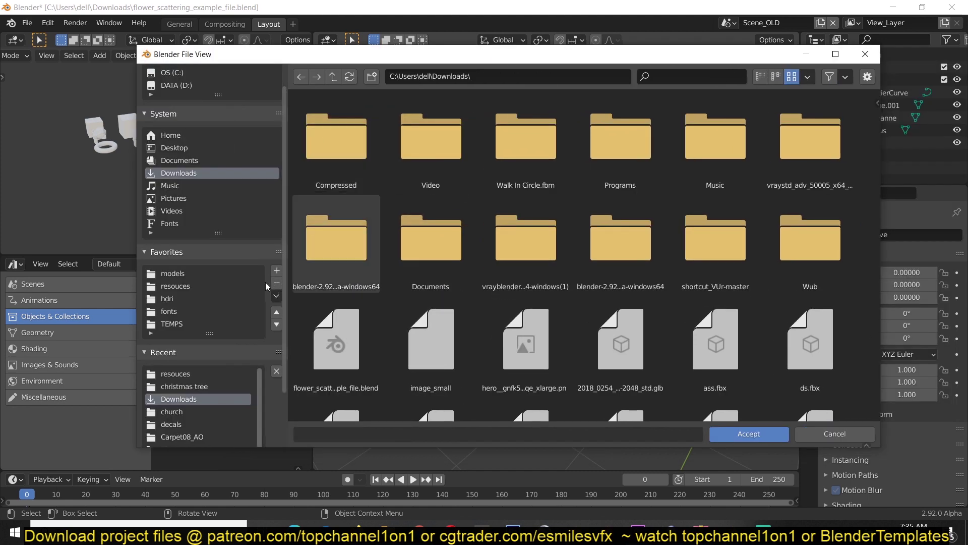
pyautogui.scroll(-3, 266, 282)
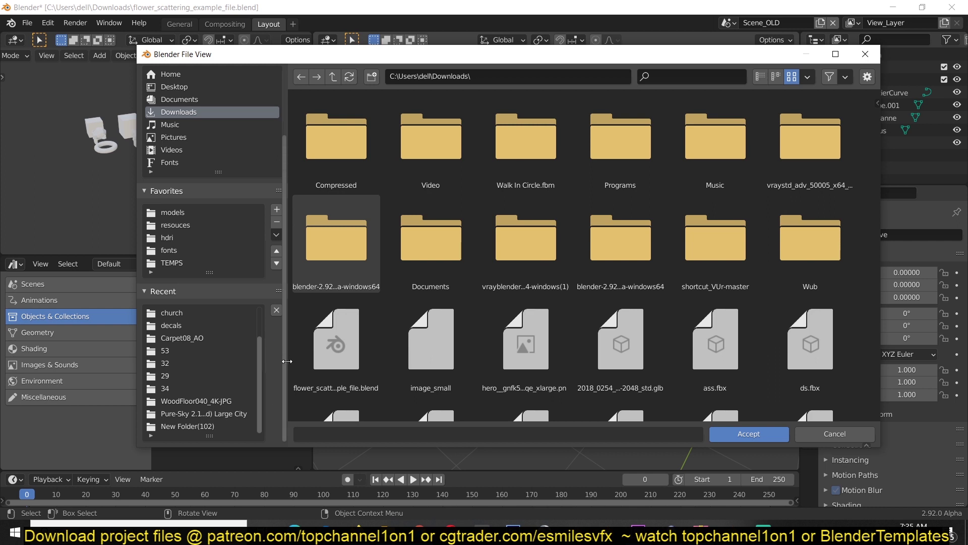
pyautogui.scroll(1, 210, 282)
pyautogui.scroll(3, 211, 251)
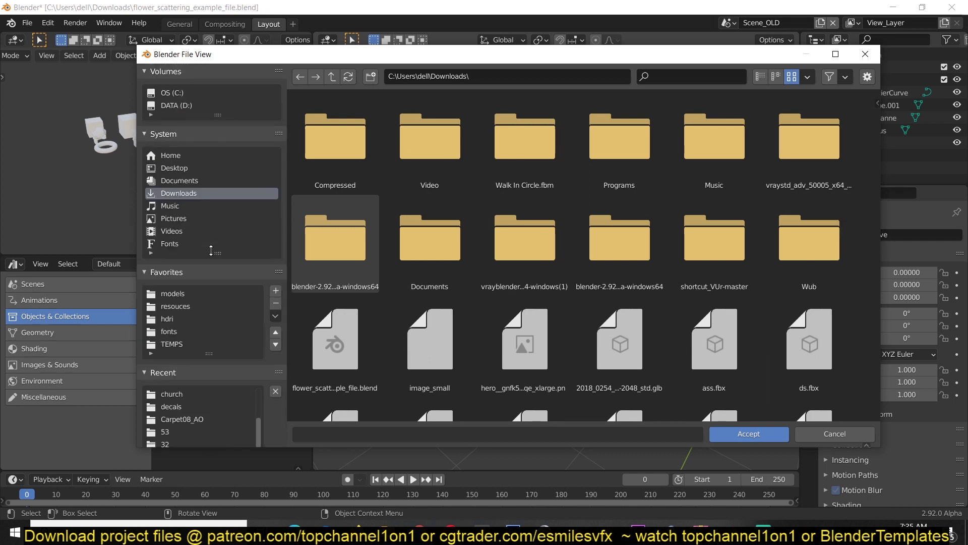
pyautogui.click(175, 105)
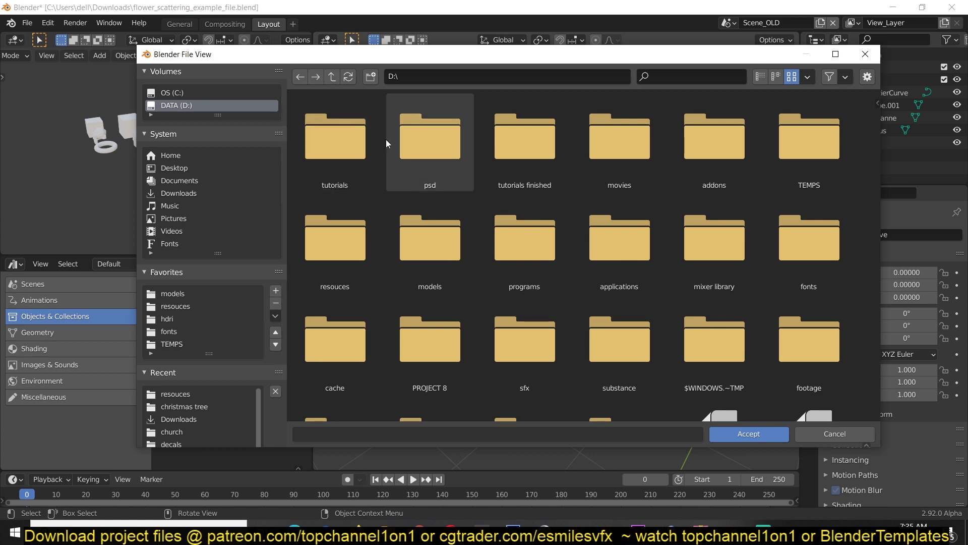
pyautogui.doubleClick(450, 270)
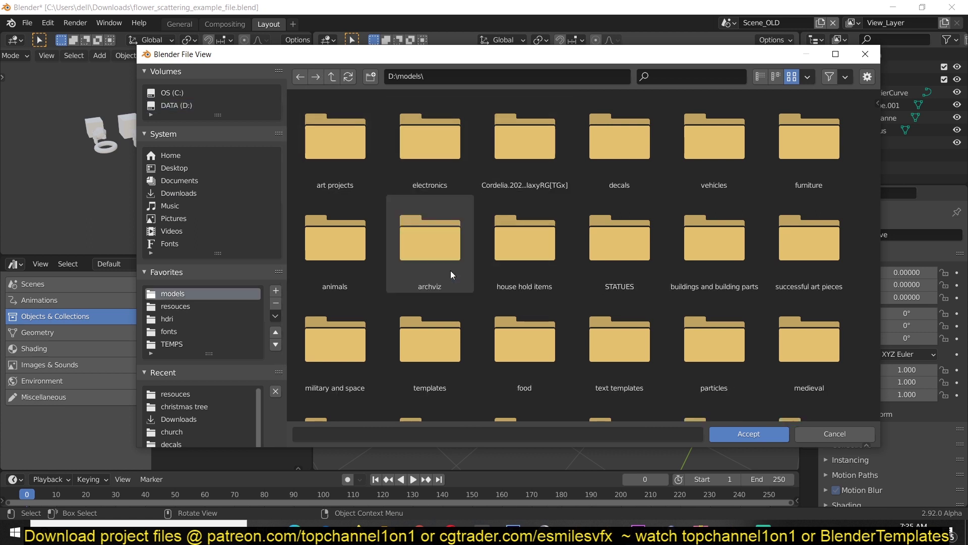
# Create a new folder named 'blender library' inside D:\models.
pyautogui.click(372, 82)
pyautogui.write('blender library')
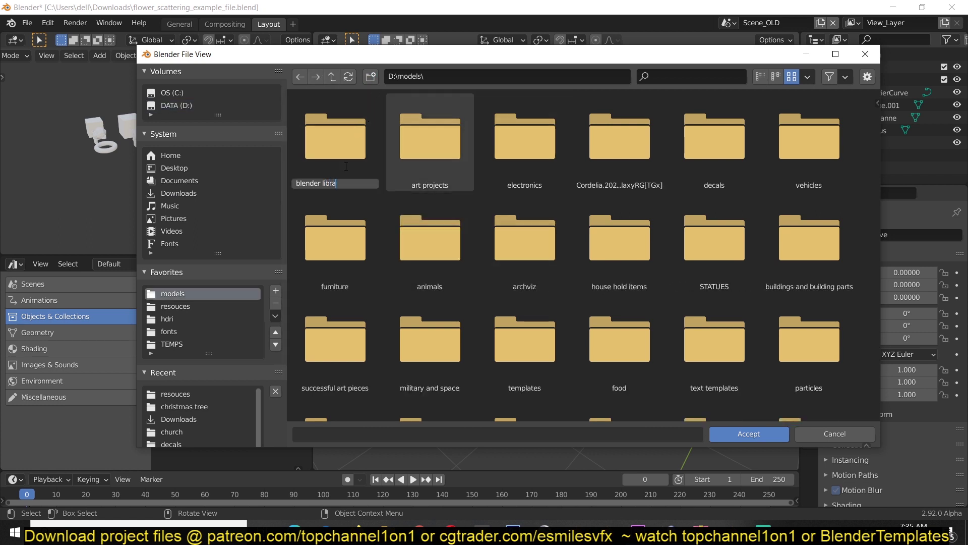
pyautogui.press('Return')
# Accept the blender library folder as the path, then save and close Preferences.
pyautogui.click(727, 433)
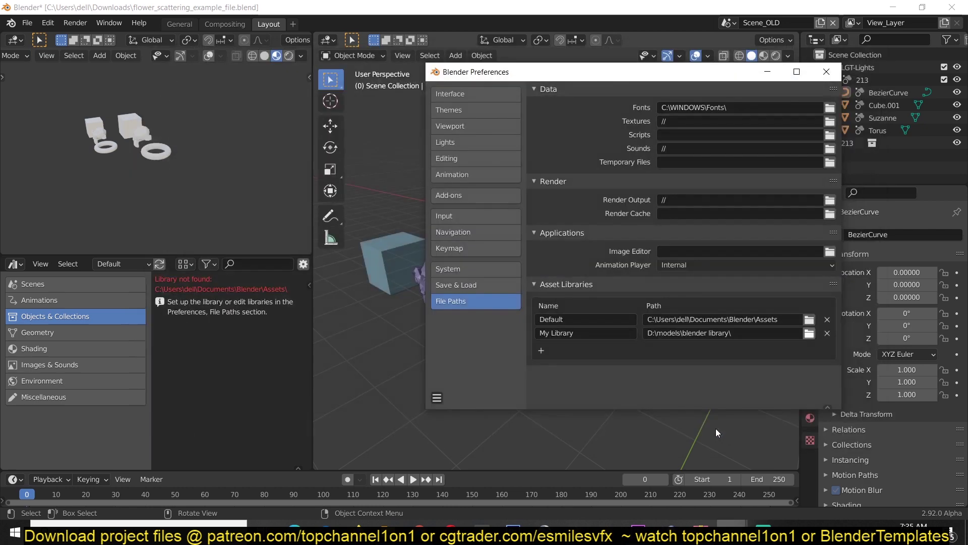
pyautogui.click(438, 394)
pyautogui.click(462, 364)
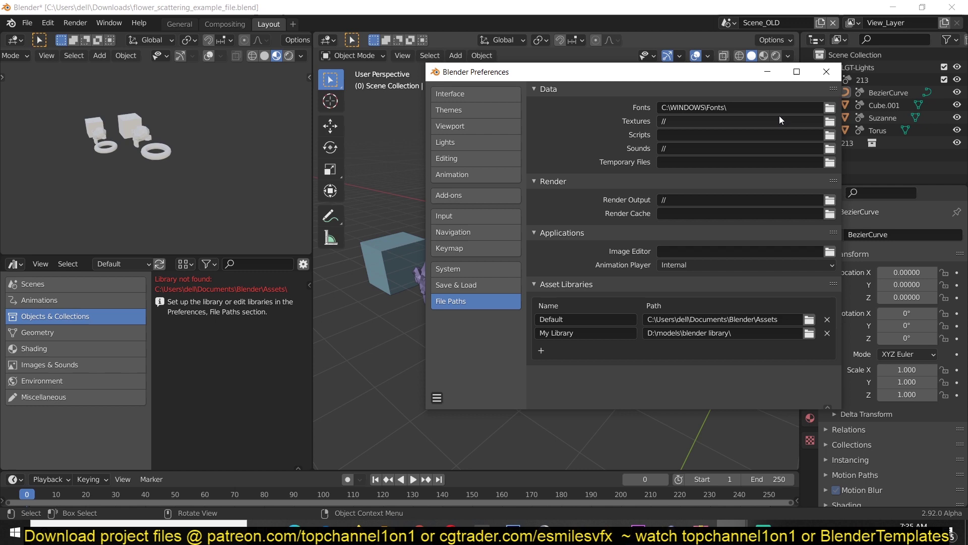
pyautogui.click(827, 72)
# Select Suzanne, BezierCurve and the other scene objects in the Outliner and mark them as assets.
pyautogui.click(883, 105)
pyautogui.keyDown('shift'); pyautogui.click(873, 130); pyautogui.keyUp('shift')
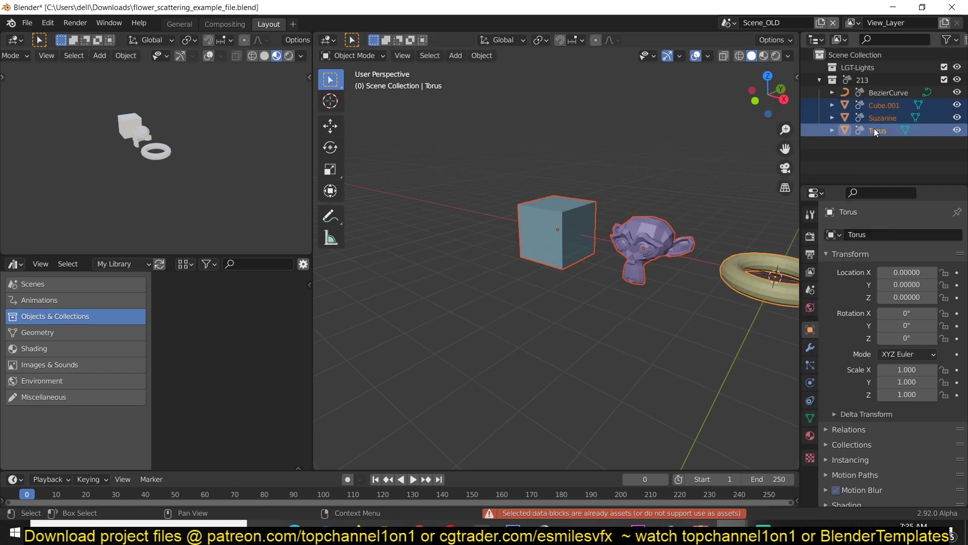
pyautogui.keyDown('ctrl'); pyautogui.click(881, 93); pyautogui.keyUp('ctrl')
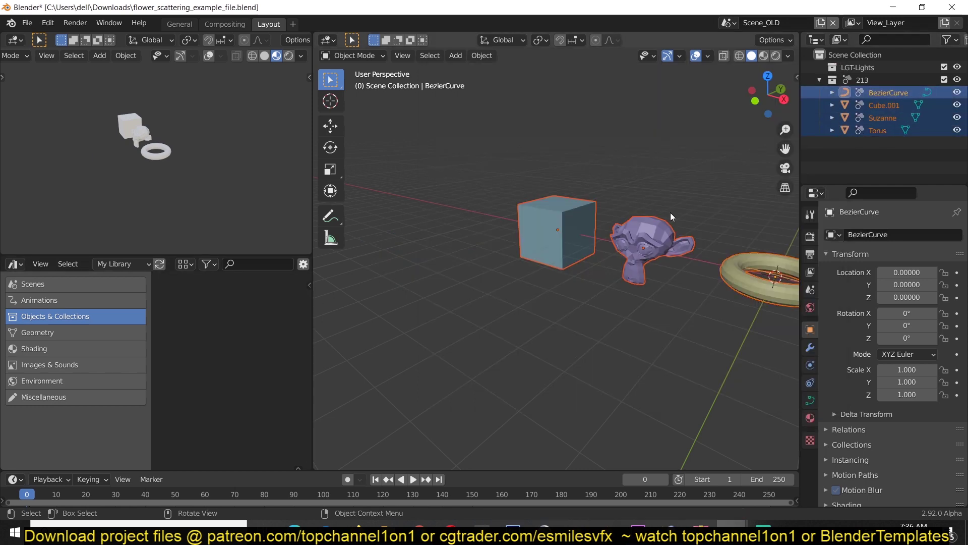
pyautogui.rightClick(863, 115)
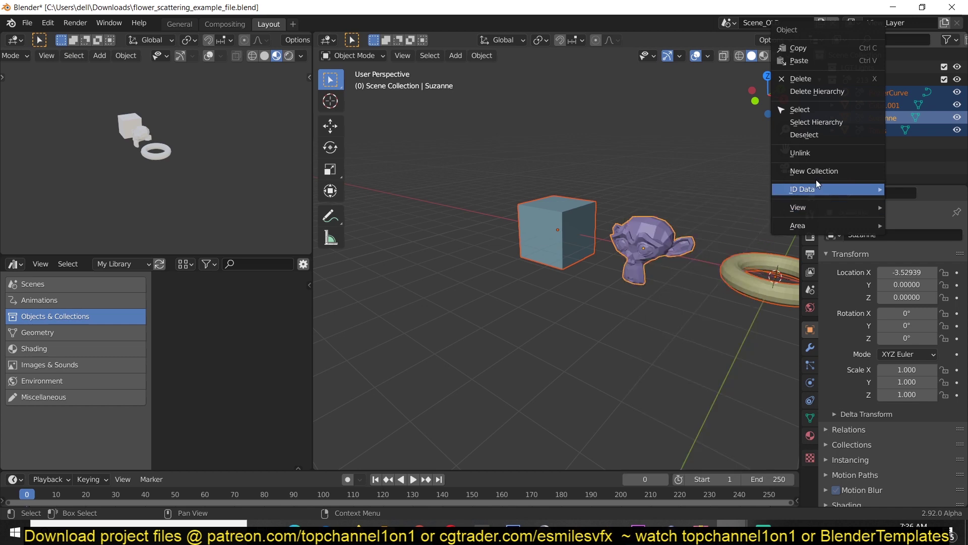
pyautogui.moveTo(801, 189)
pyautogui.click(690, 202)
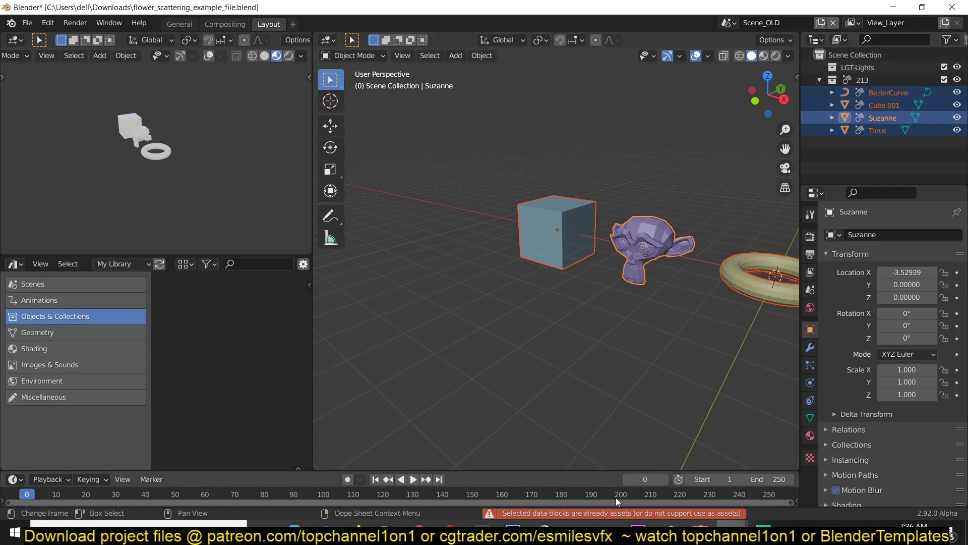
# Switch the Asset Browser between Default, My Library and Current File, ending on My Library.
pyautogui.click(140, 264)
pyautogui.click(131, 298)
pyautogui.click(141, 266)
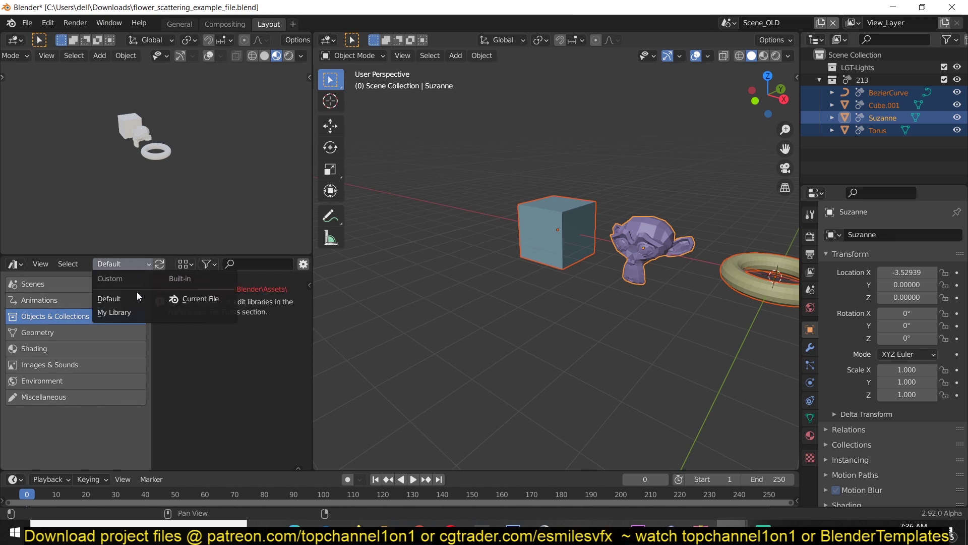
pyautogui.click(134, 307)
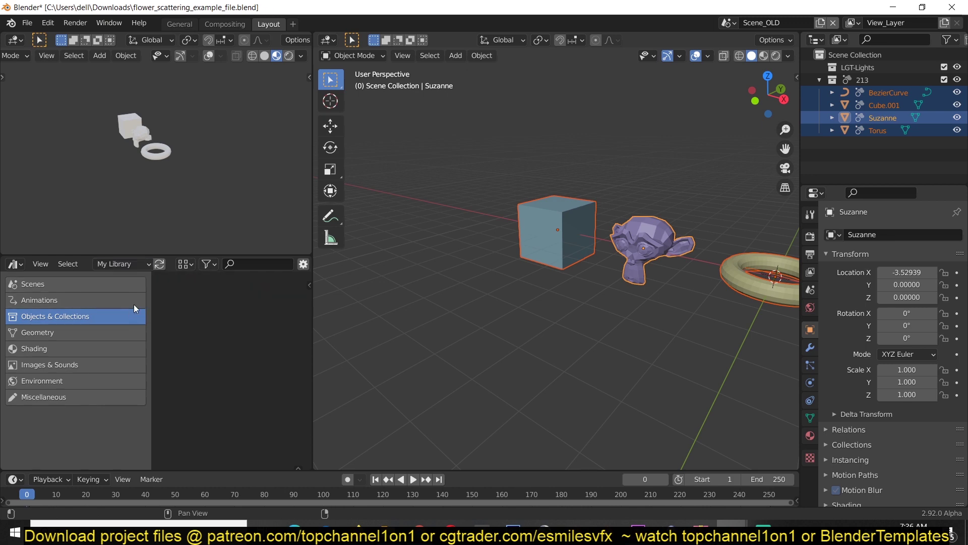
pyautogui.click(107, 265)
pyautogui.click(192, 297)
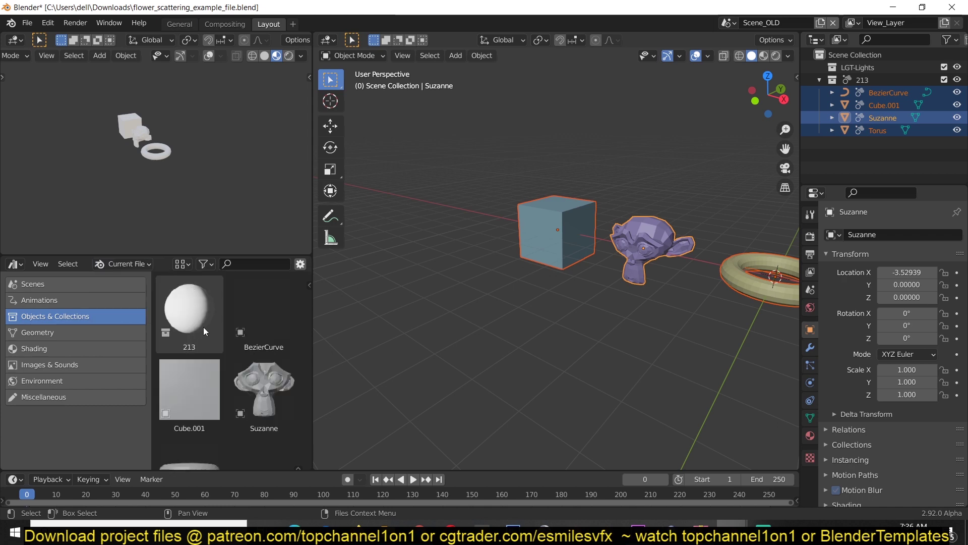
pyautogui.click(133, 263)
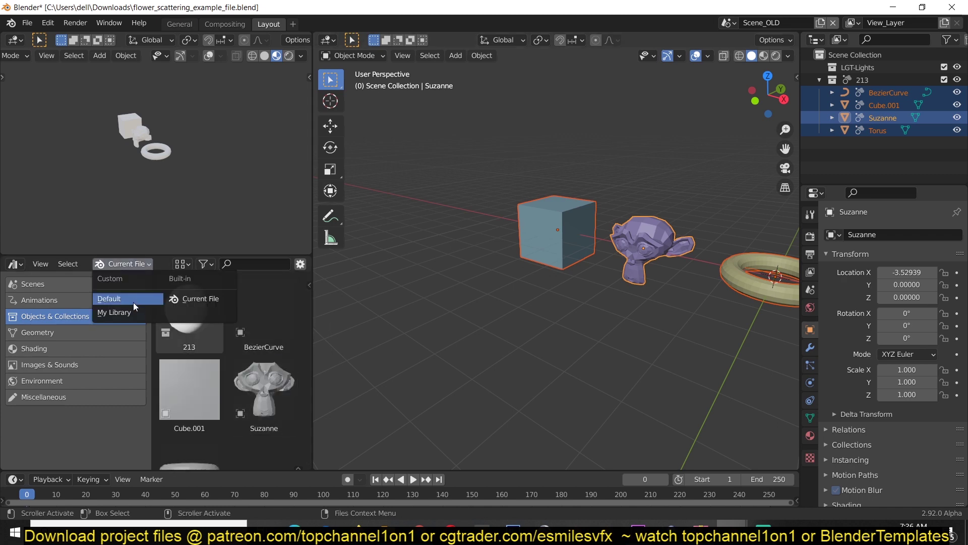
pyautogui.click(129, 310)
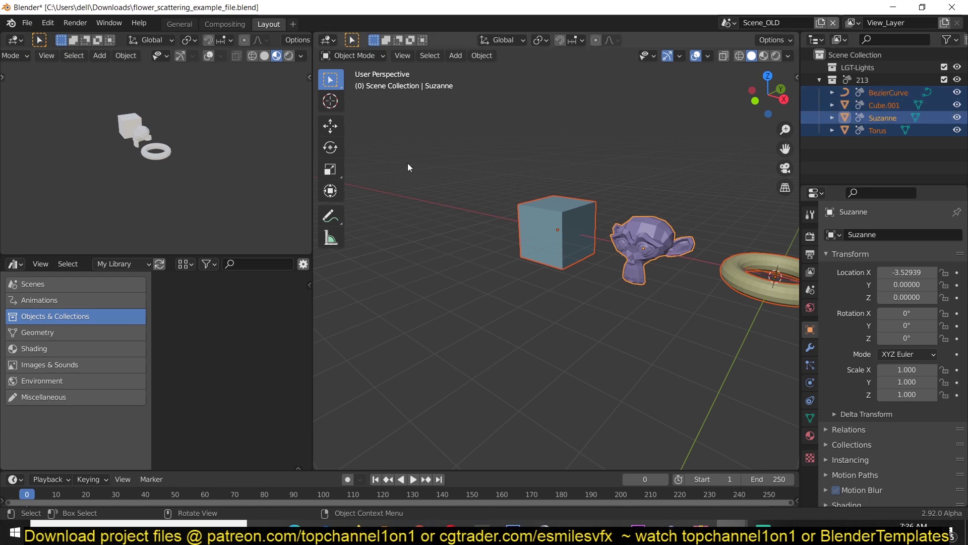
# Clear the asset mark from the 213 collection via ID Data > Clear Asset.
pyautogui.click(859, 82)
pyautogui.click(878, 131)
pyautogui.click(868, 79)
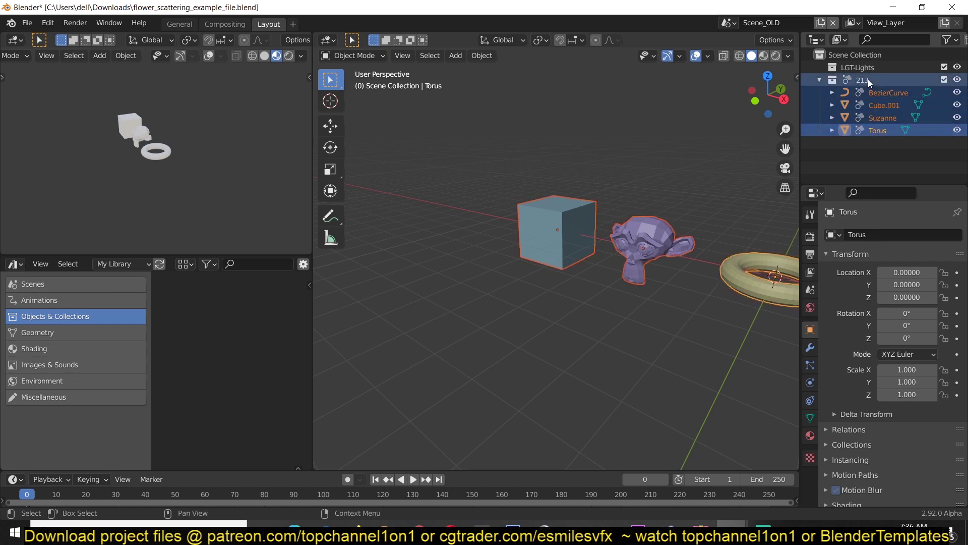
pyautogui.rightClick(868, 79)
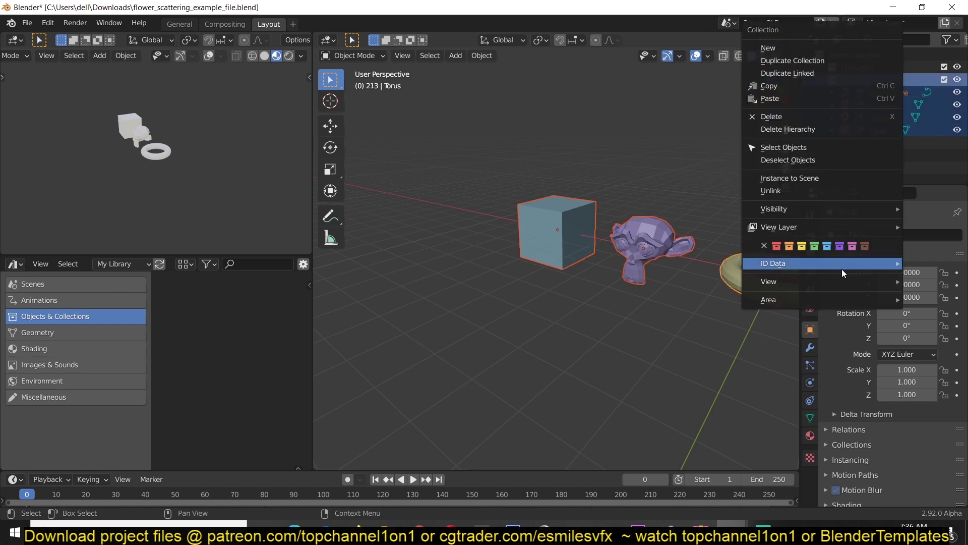
pyautogui.moveTo(842, 266)
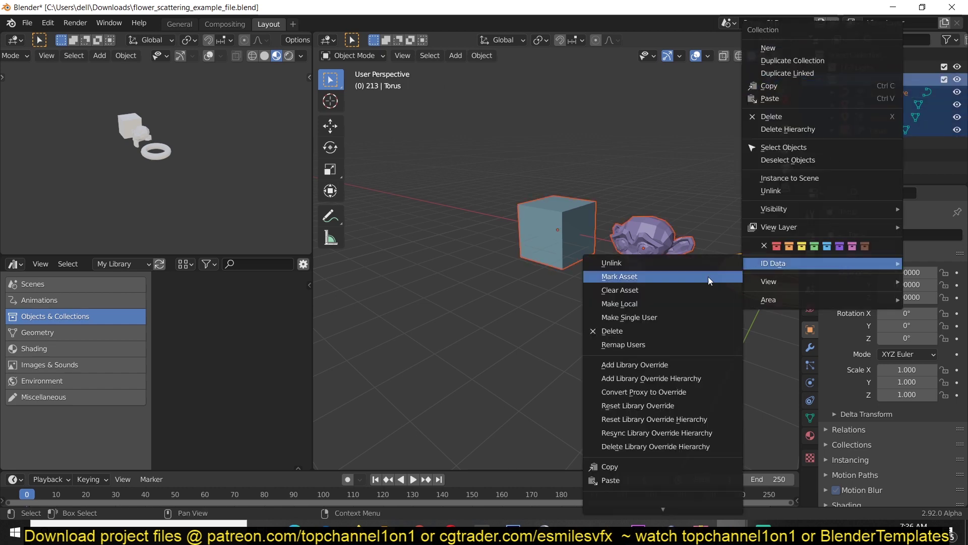
pyautogui.click(663, 293)
# Mark the 213 collection and its objects as assets, then view the Current File library.
pyautogui.rightClick(878, 84)
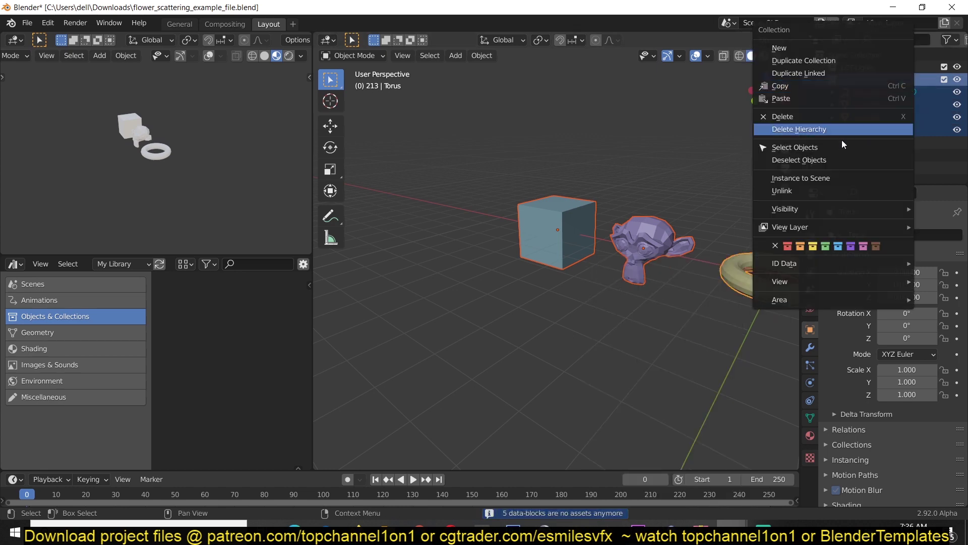
pyautogui.moveTo(808, 208)
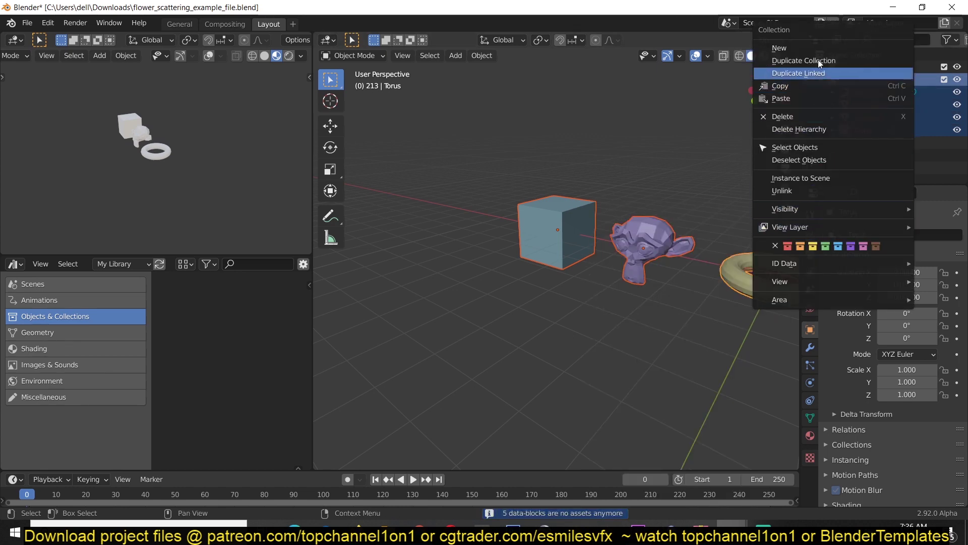
pyautogui.moveTo(843, 266)
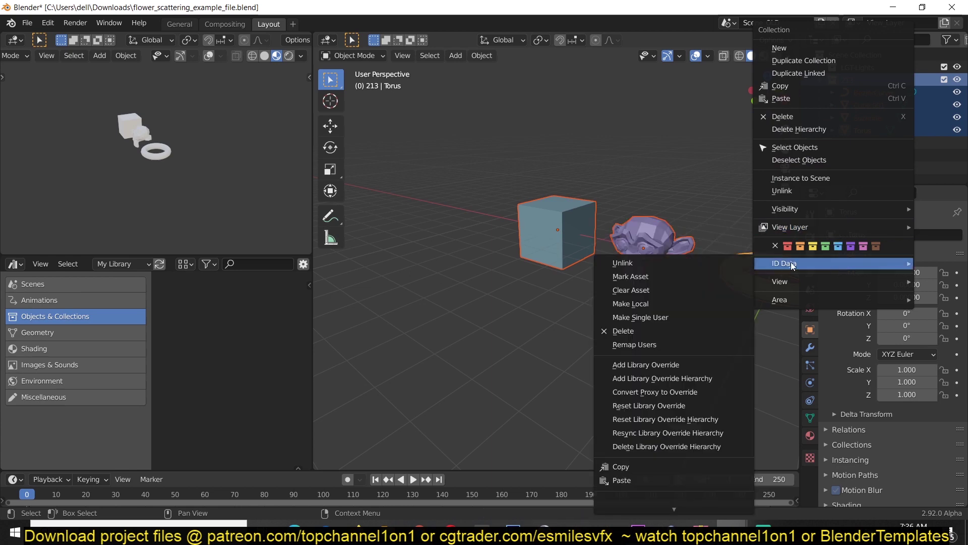
pyautogui.click(693, 276)
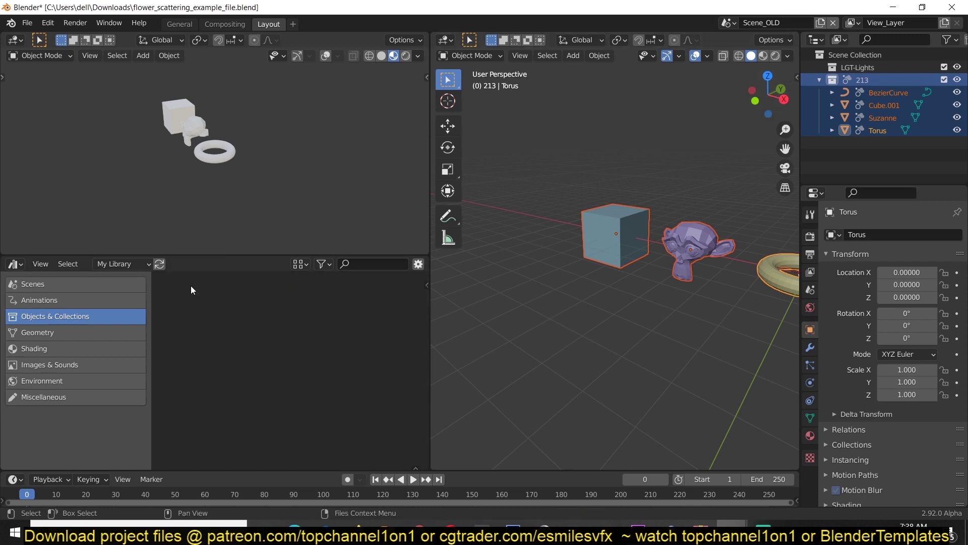
pyautogui.click(140, 265)
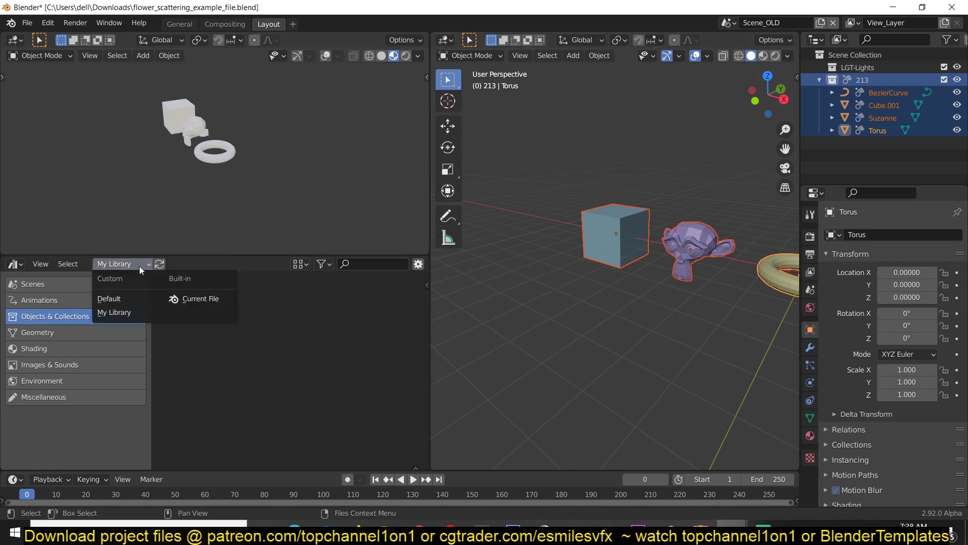
pyautogui.click(177, 299)
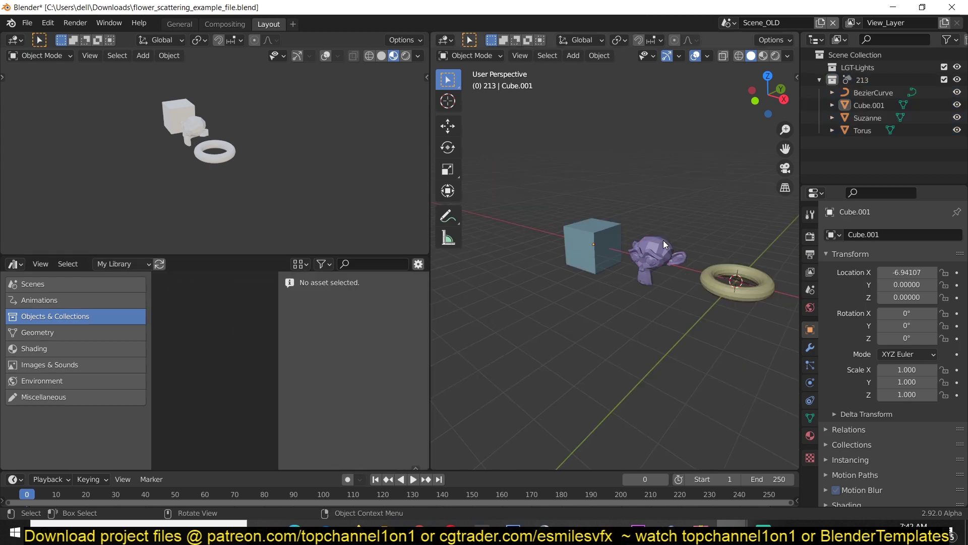
# Bring the Blender builds web page in Chrome to the front.
pyautogui.moveTo(419, 527)
pyautogui.click(429, 499)
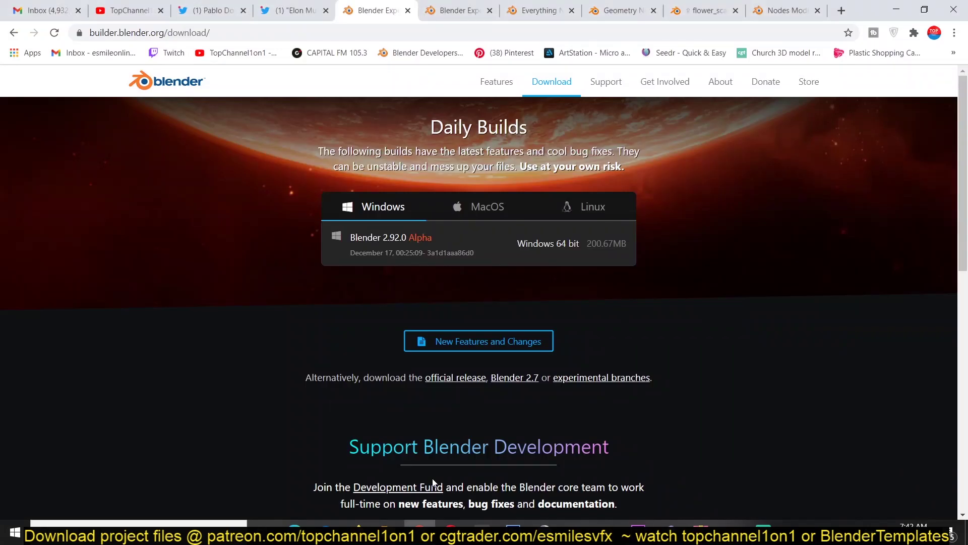
pyautogui.scroll(-5, 176, 333)
pyautogui.scroll(5, 155, 380)
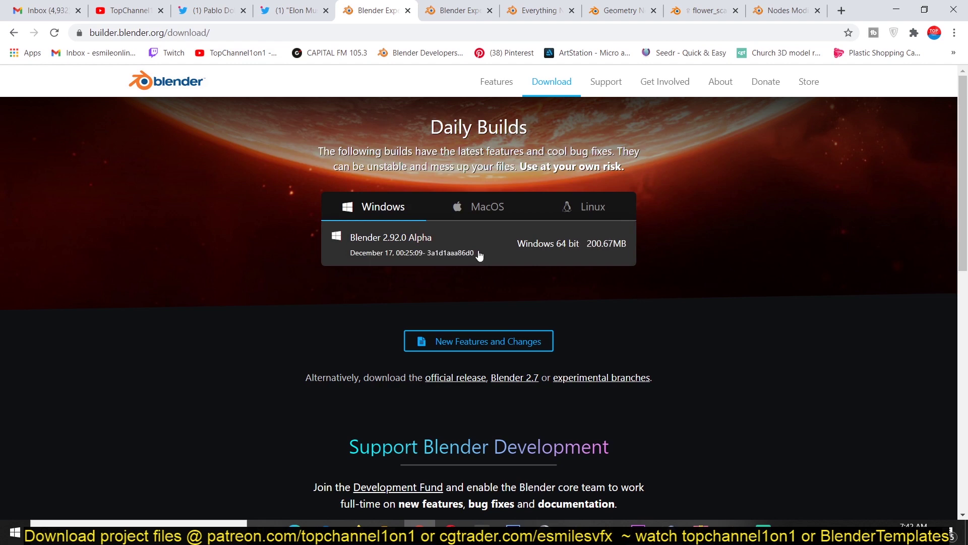
# Read through the experimental branches page, then switch to the extracted blender-2.92.0 folder in Explorer.
pyautogui.click(602, 378)
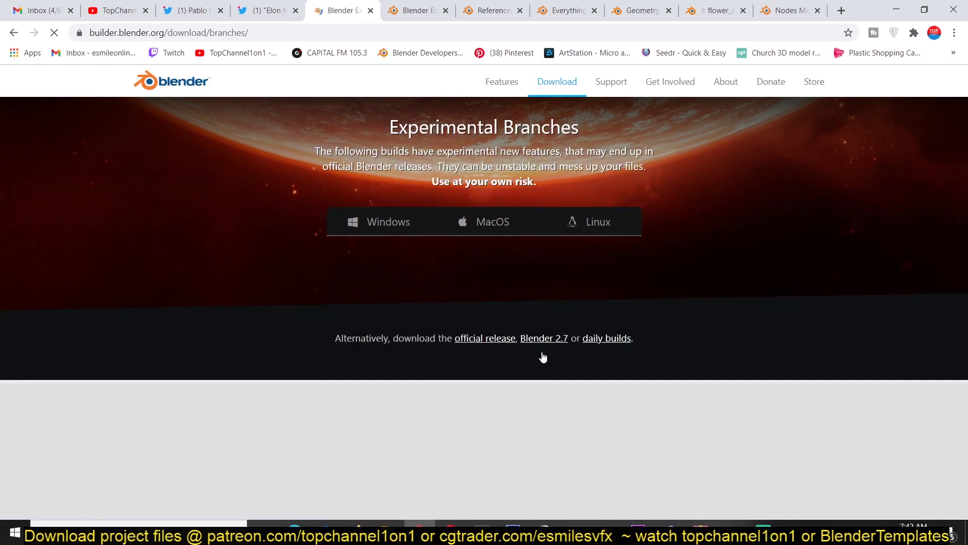
pyautogui.scroll(-5, 504, 328)
pyautogui.scroll(5, 478, 257)
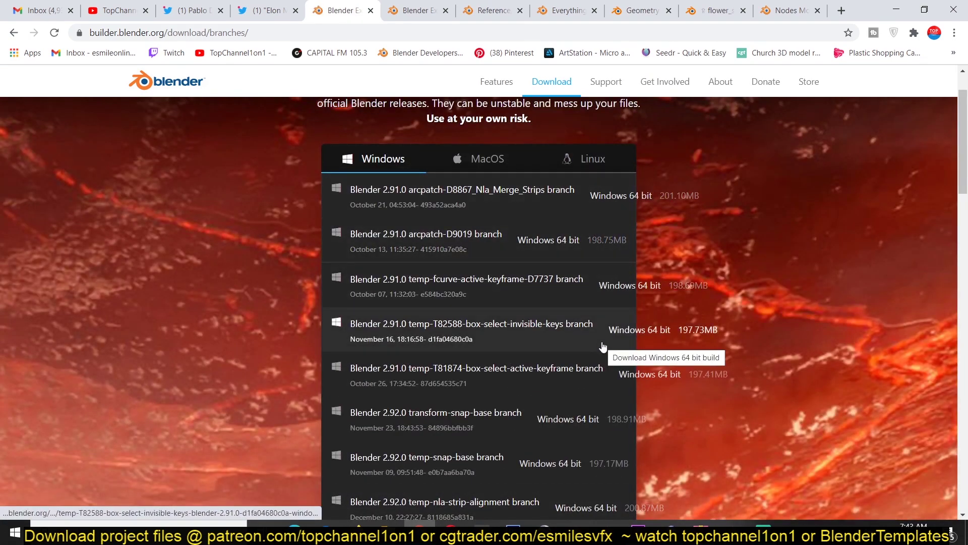
pyautogui.scroll(-1, 603, 346)
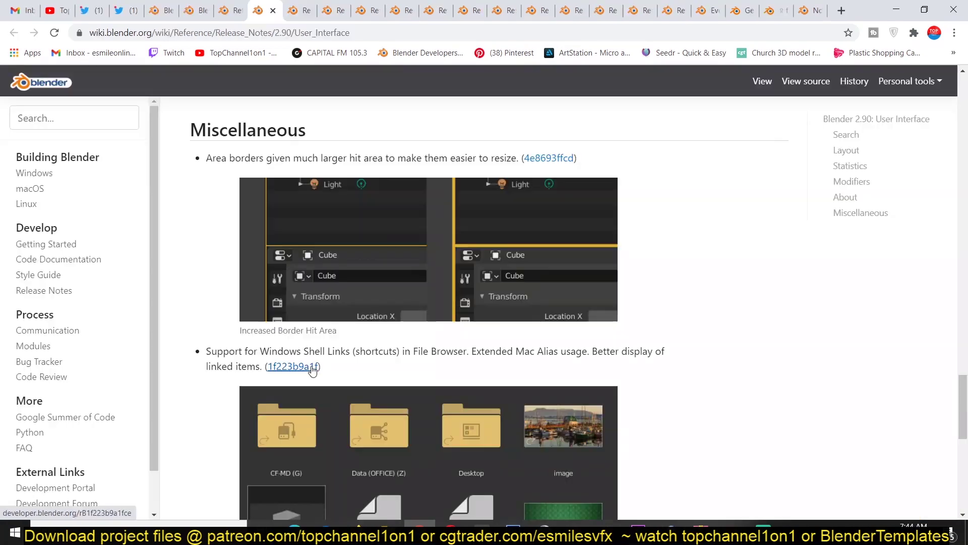
pyautogui.scroll(-9, 310, 371)
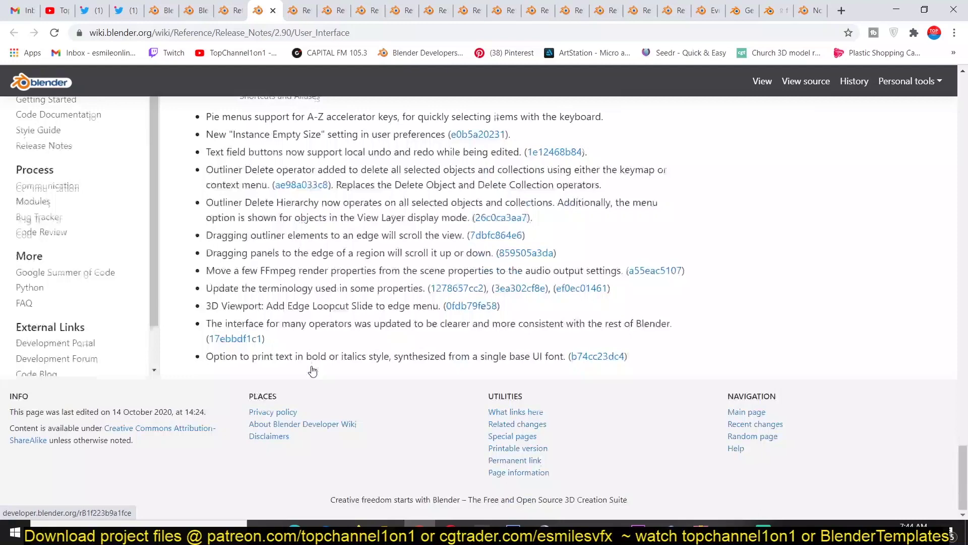
pyautogui.scroll(8, 323, 353)
pyautogui.scroll(-1, 378, 236)
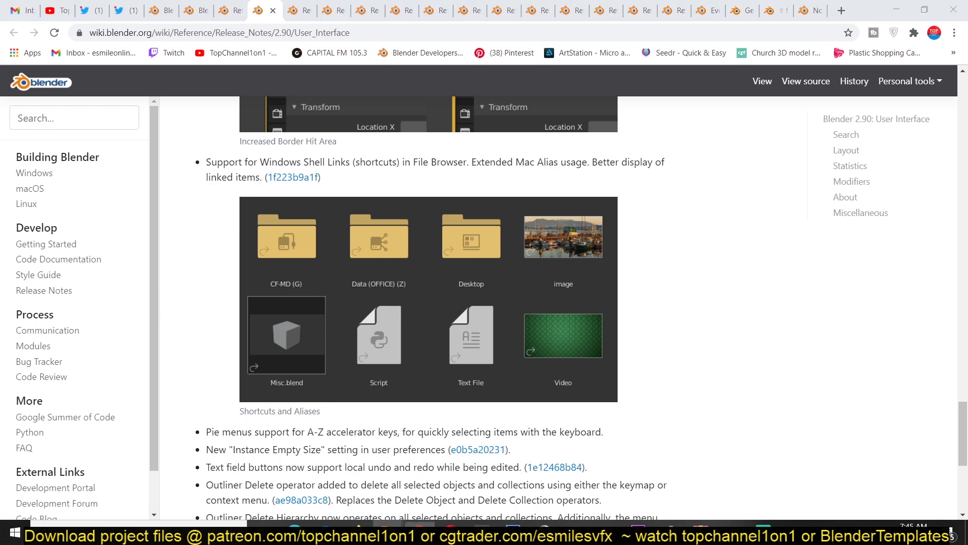
pyautogui.moveTo(385, 533)
pyautogui.click(434, 470)
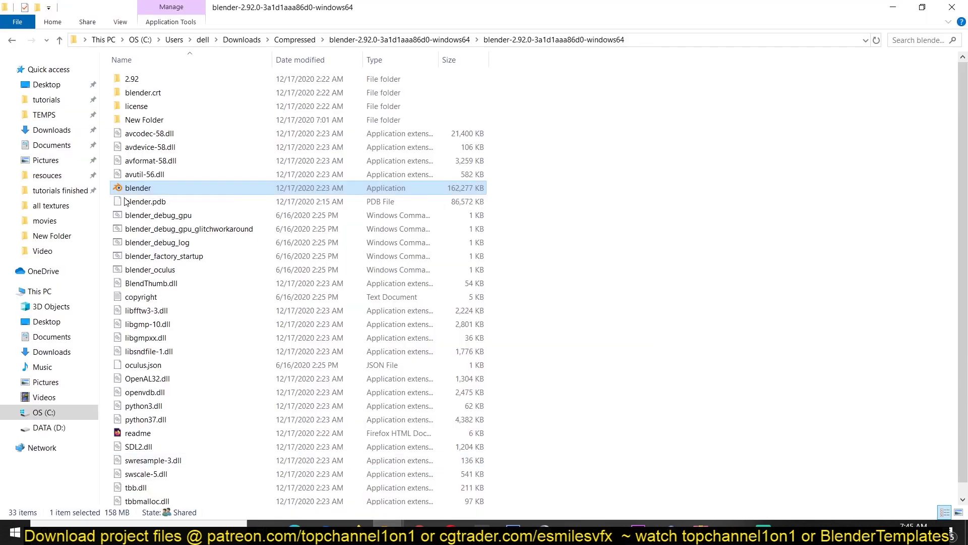
# Send the models folder on DATA (D:) to the desktop as a shortcut.
pyautogui.click(51, 311)
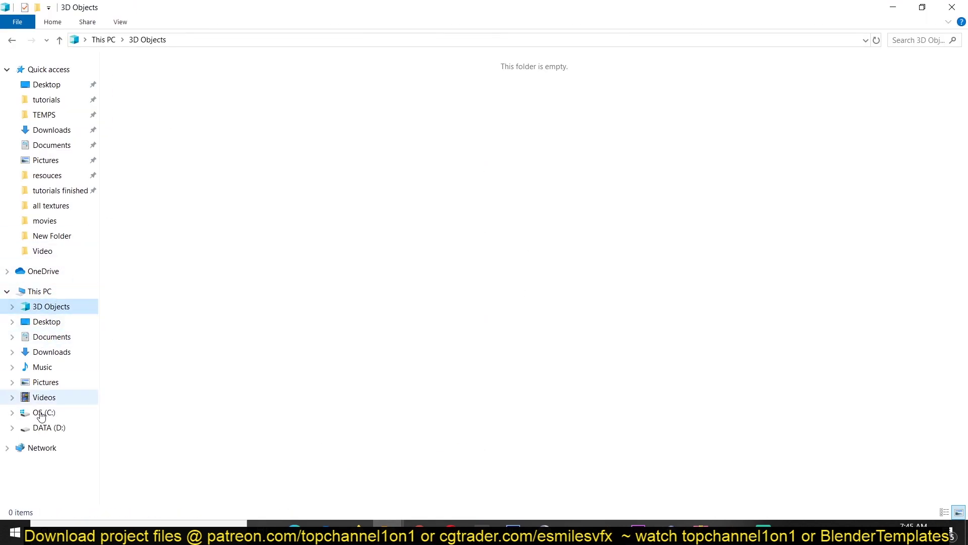
pyautogui.click(46, 429)
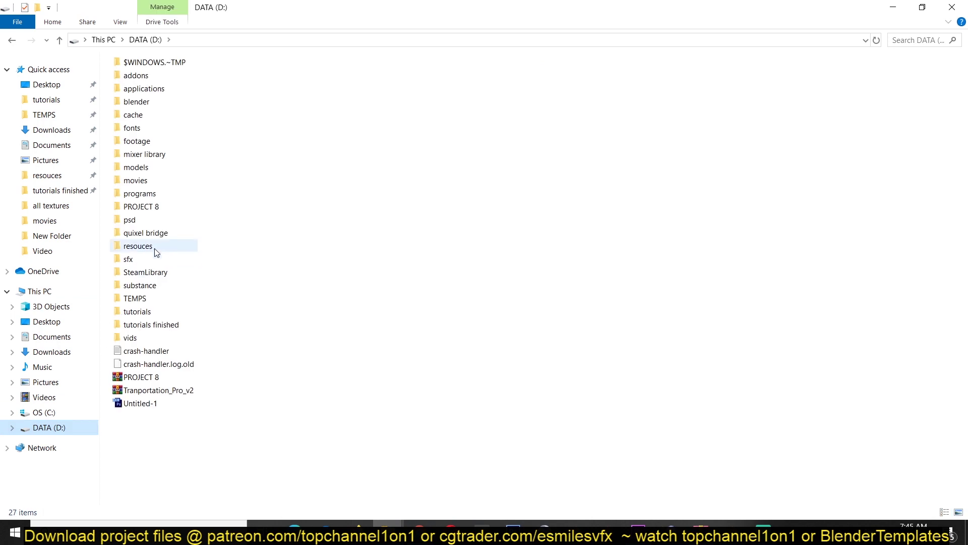
pyautogui.click(144, 169)
pyautogui.rightClick(145, 169)
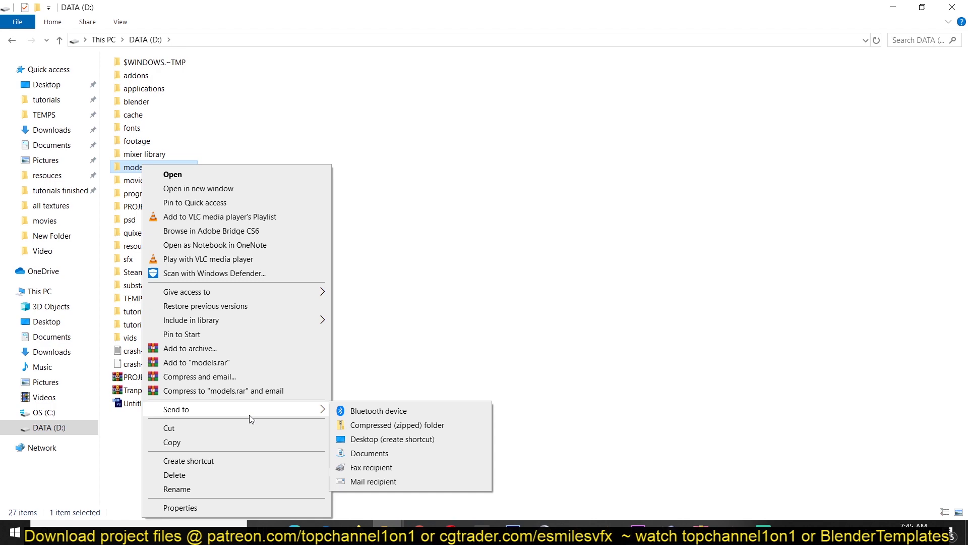
pyautogui.click(384, 439)
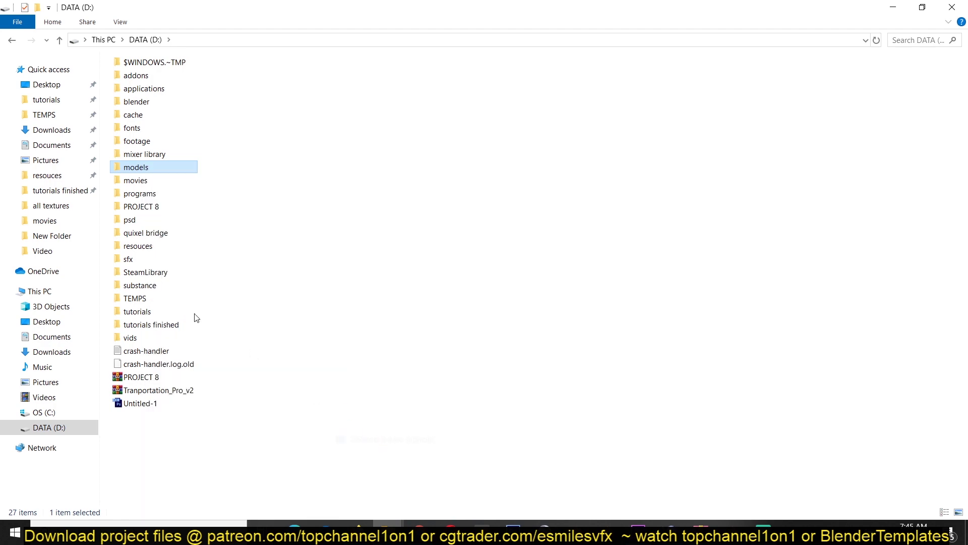
# Return to Blender and start File > Open, discarding unsaved changes.
pyautogui.click(894, 8)
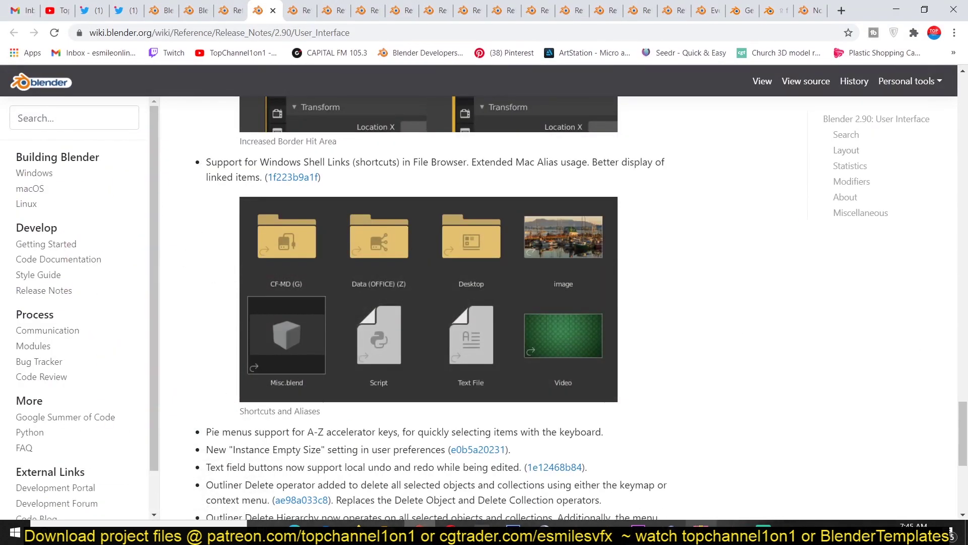
pyautogui.click(696, 500)
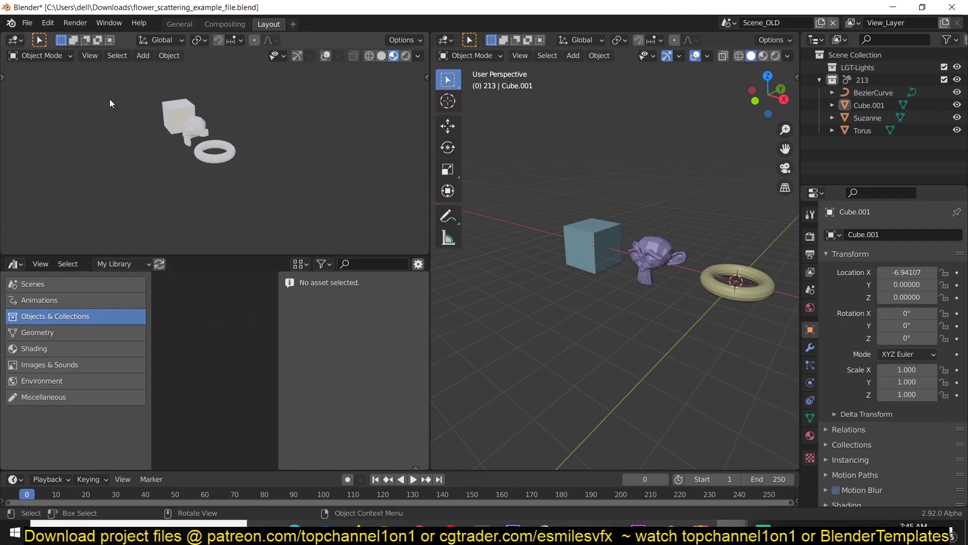
pyautogui.click(47, 22)
pyautogui.moveTo(139, 23)
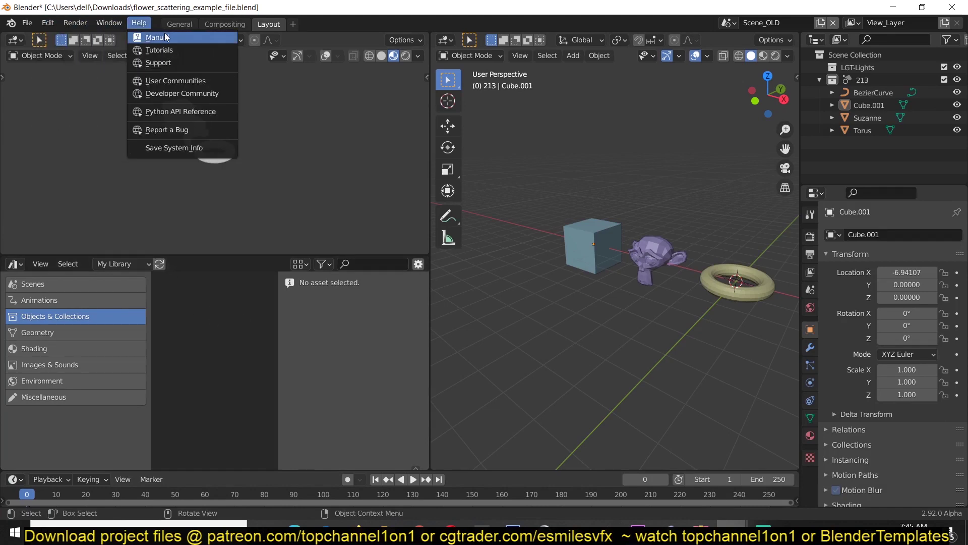
pyautogui.click(29, 23)
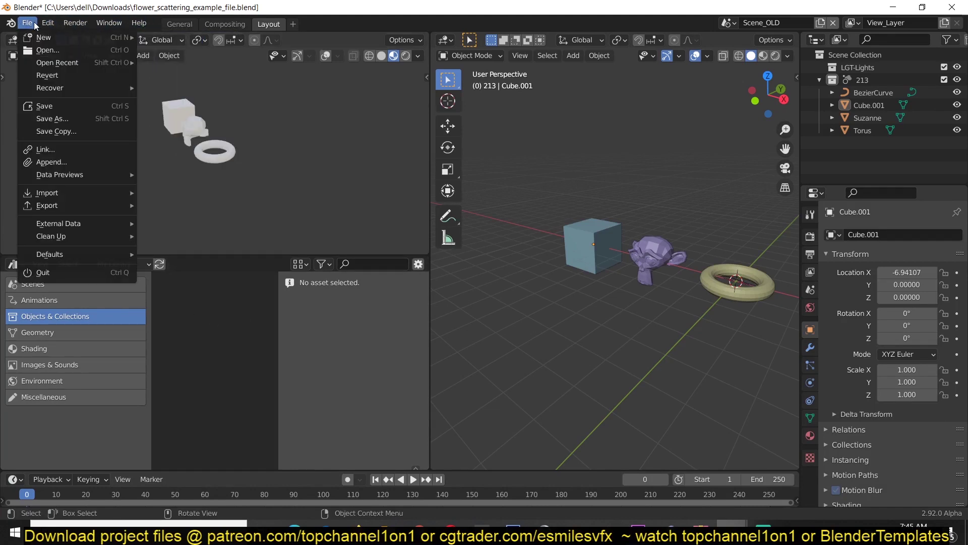
pyautogui.click(44, 49)
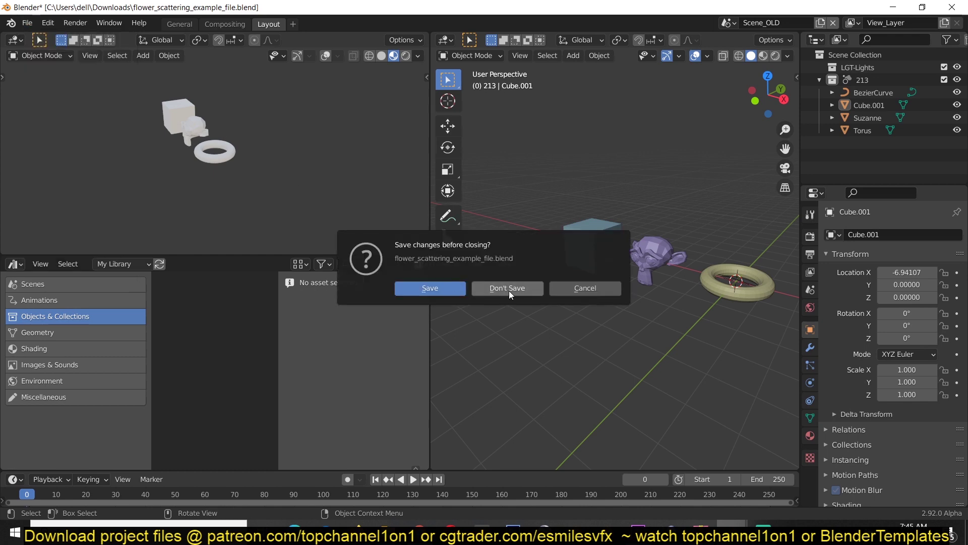
pyautogui.click(491, 285)
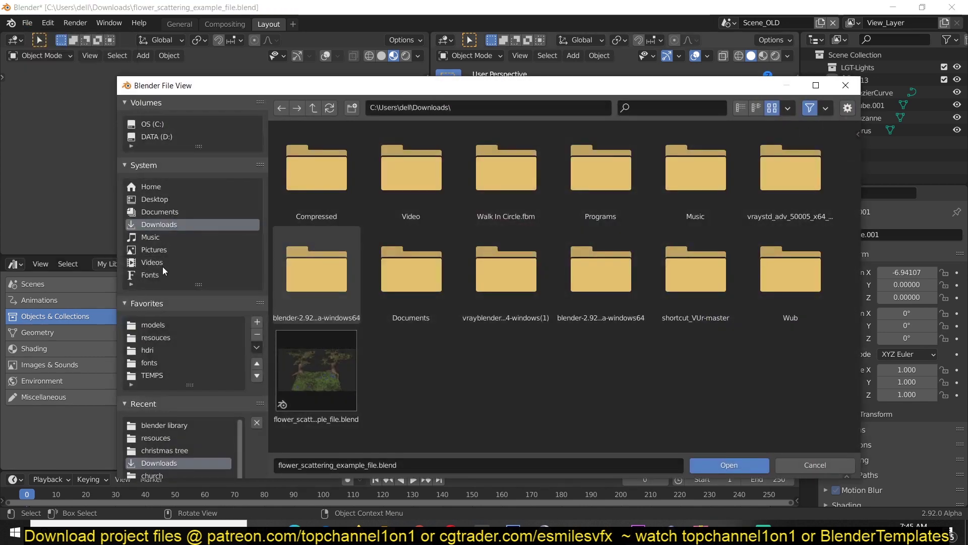
# Reach D:\models through the models shortcut on the Desktop in the file browser.
pyautogui.click(167, 200)
pyautogui.doubleClick(317, 190)
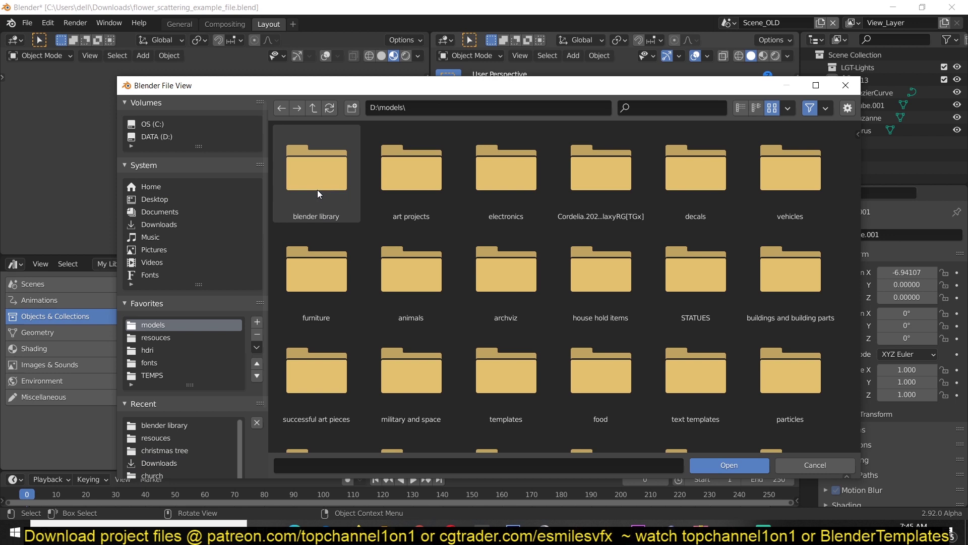
pyautogui.click(313, 109)
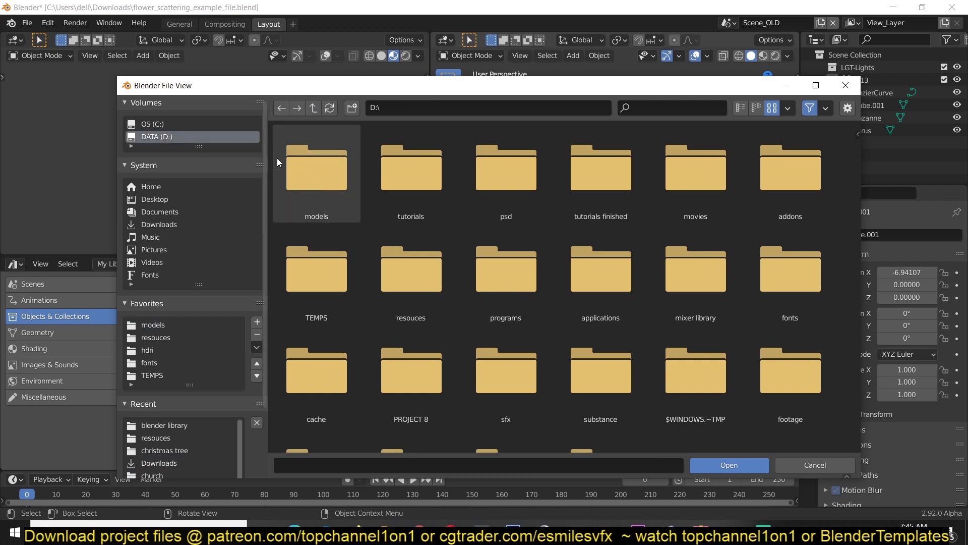
pyautogui.click(130, 199)
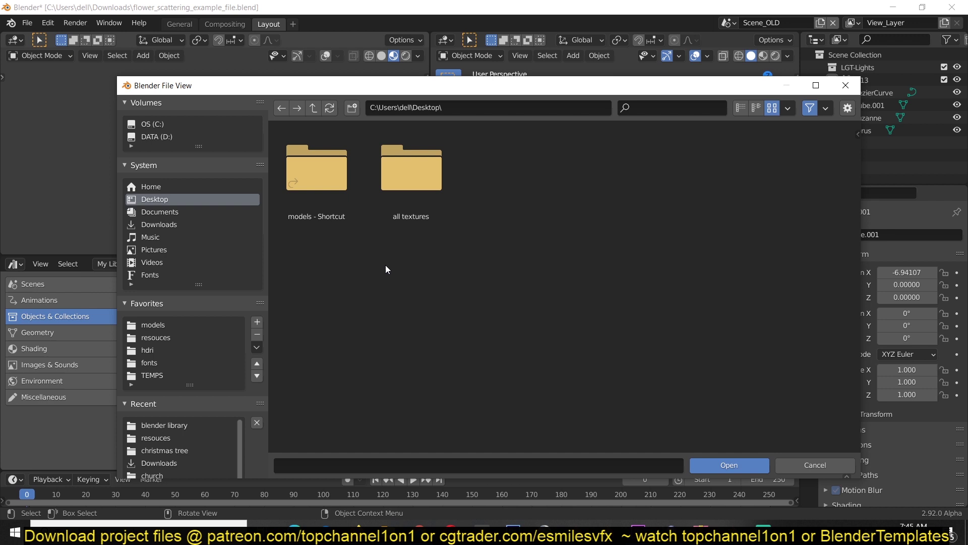
pyautogui.doubleClick(316, 182)
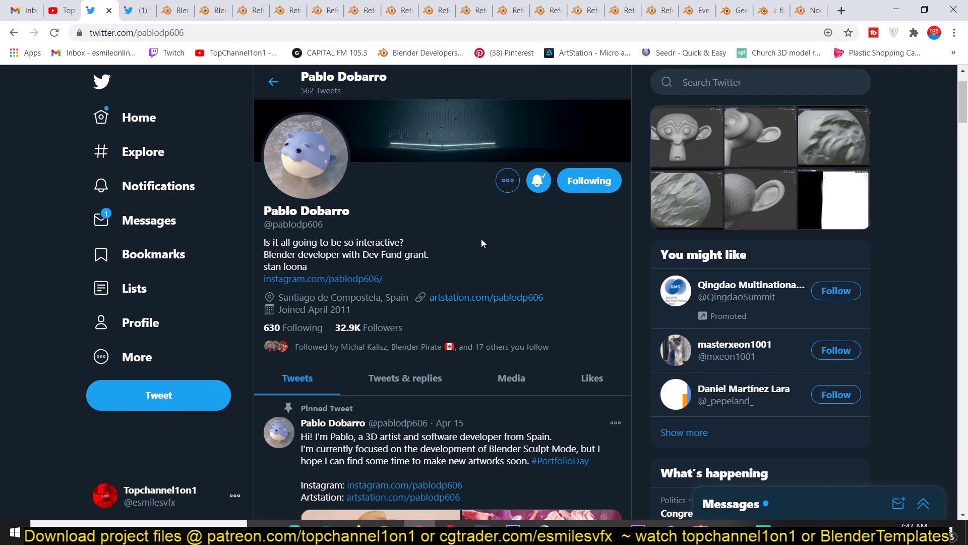
# Scroll the developer's Twitter timeline to watch the Mesh Fairing and Displacement Smear videos.
pyautogui.scroll(-10, 481, 238)
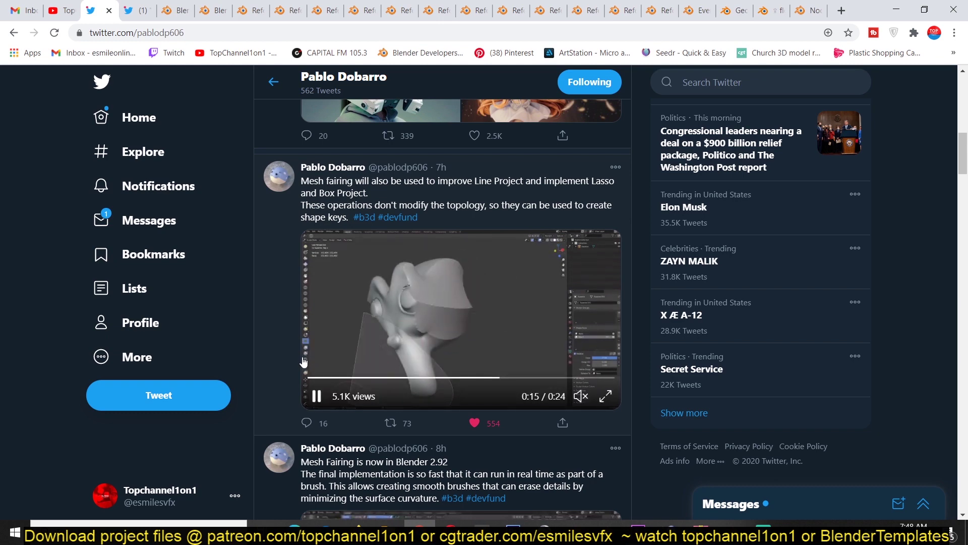
pyautogui.scroll(-4, 304, 361)
pyautogui.scroll(-3, 327, 312)
pyautogui.scroll(2, 372, 277)
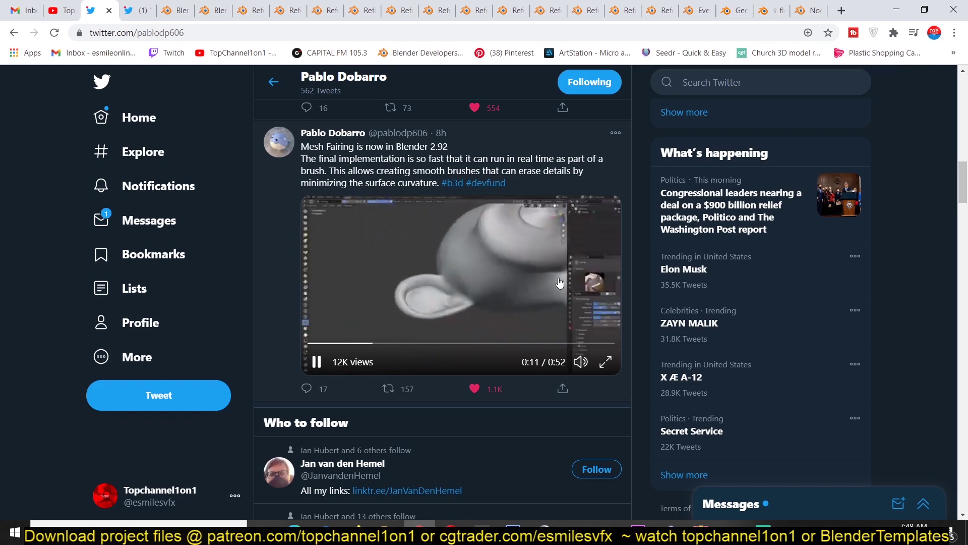
pyautogui.scroll(7, 516, 275)
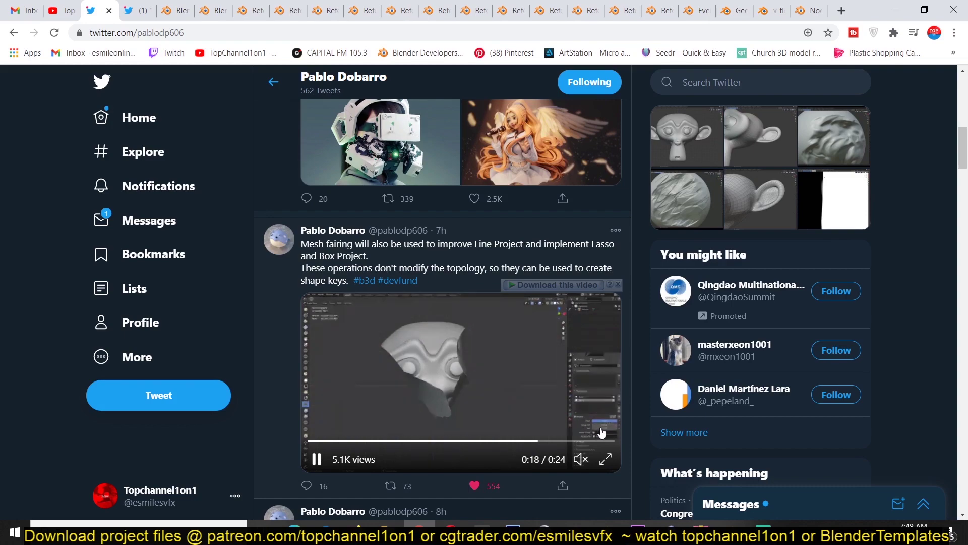
pyautogui.scroll(-14, 580, 423)
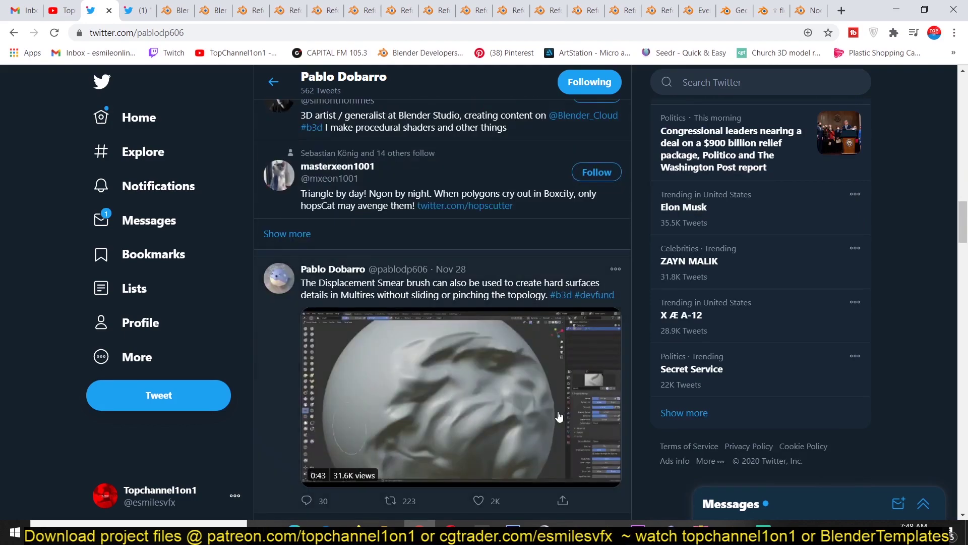
pyautogui.scroll(-2, 557, 409)
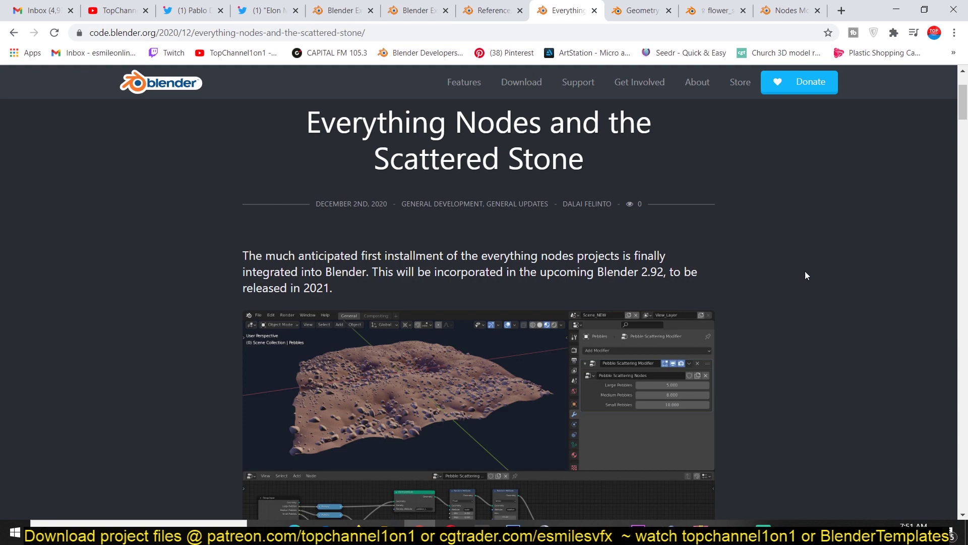
# Scroll through the 'Everything Nodes and the Scattered Stone' post.
pyautogui.scroll(-10, 806, 275)
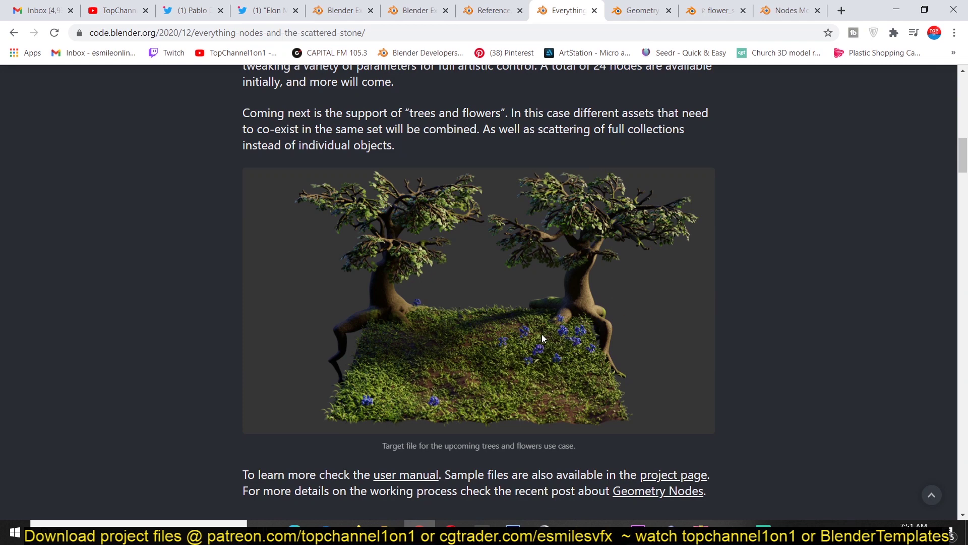
pyautogui.scroll(-4, 542, 333)
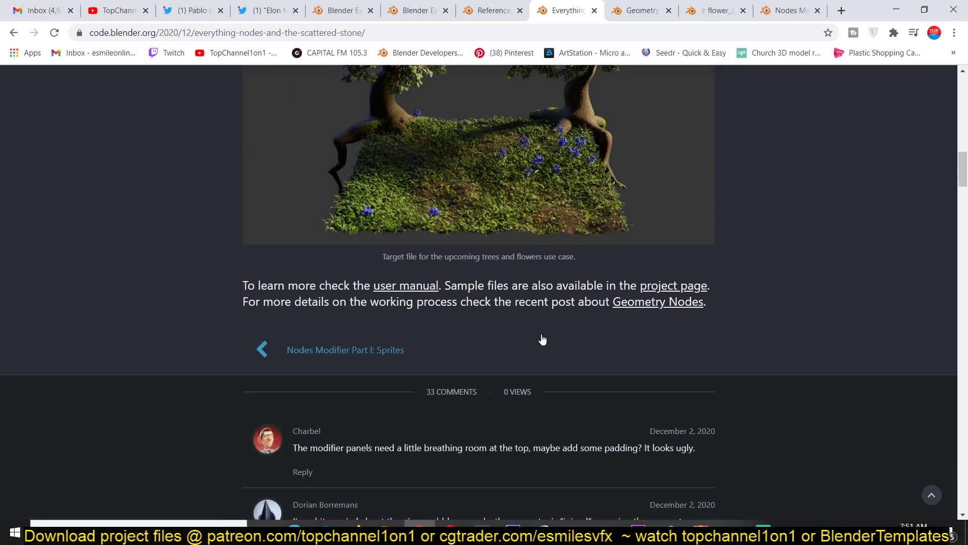
pyautogui.scroll(4, 540, 338)
pyautogui.scroll(-3, 714, 443)
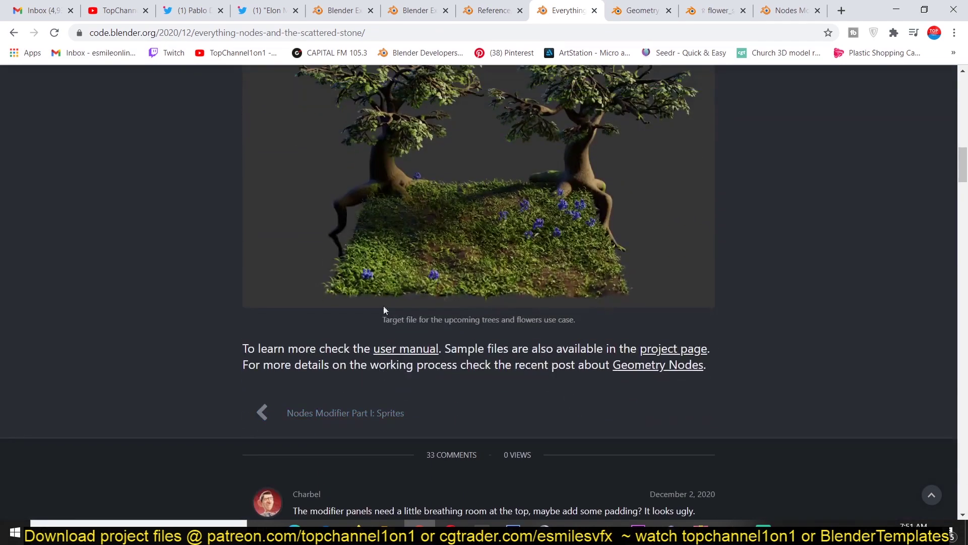
# Visit the flower_ file, Geometry Nodes and Nodes Modifier tabs, scrolling to the Backlog list.
pyautogui.hotkey('ctrl', 'Tab')
pyautogui.hotkey('ctrl', 'Tab')
pyautogui.click(162, 31)
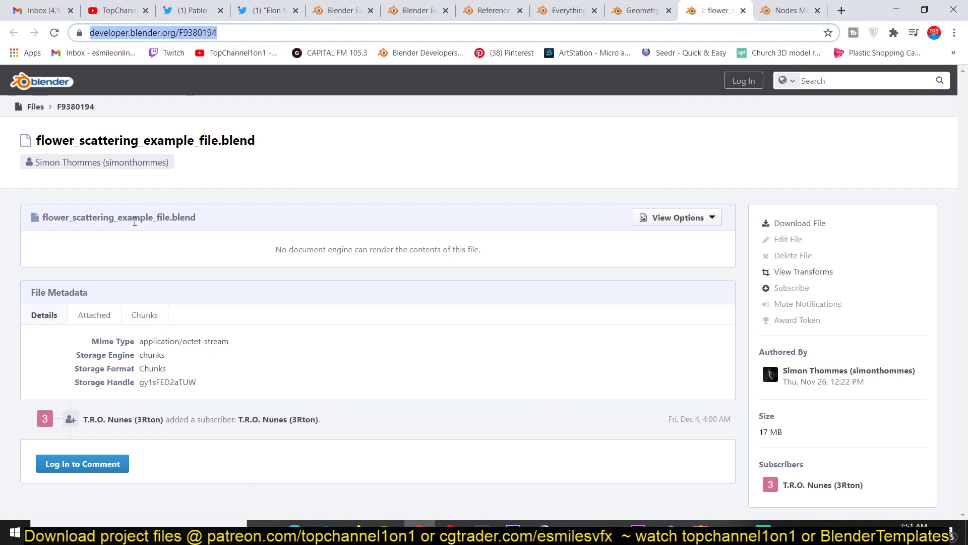
pyautogui.click(619, 235)
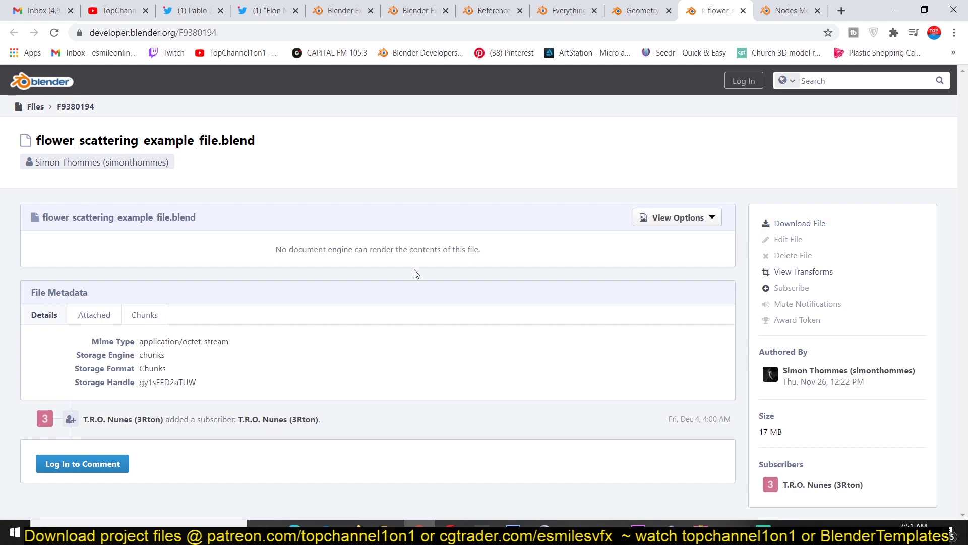
pyautogui.click(639, 9)
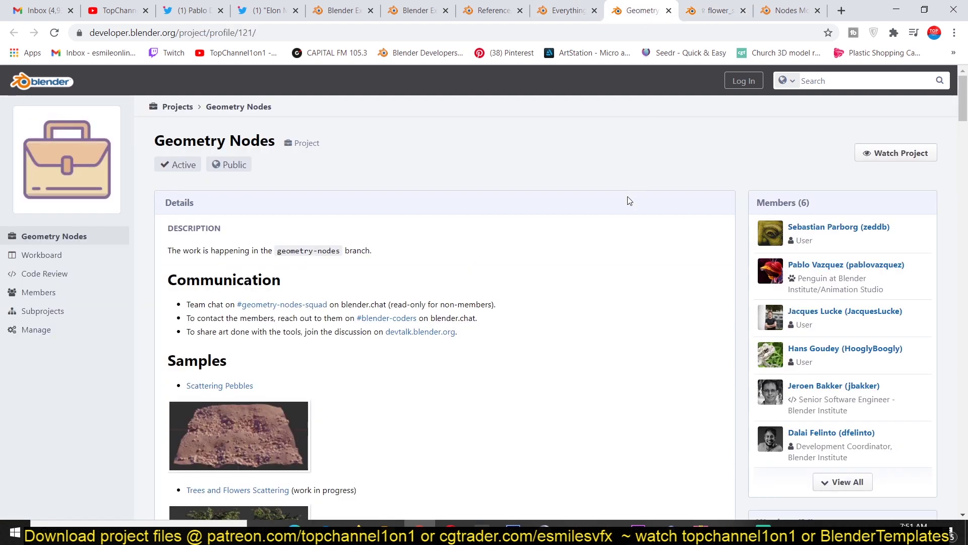
pyautogui.click(789, 10)
pyautogui.scroll(-1, 750, 367)
pyautogui.scroll(-5, 751, 364)
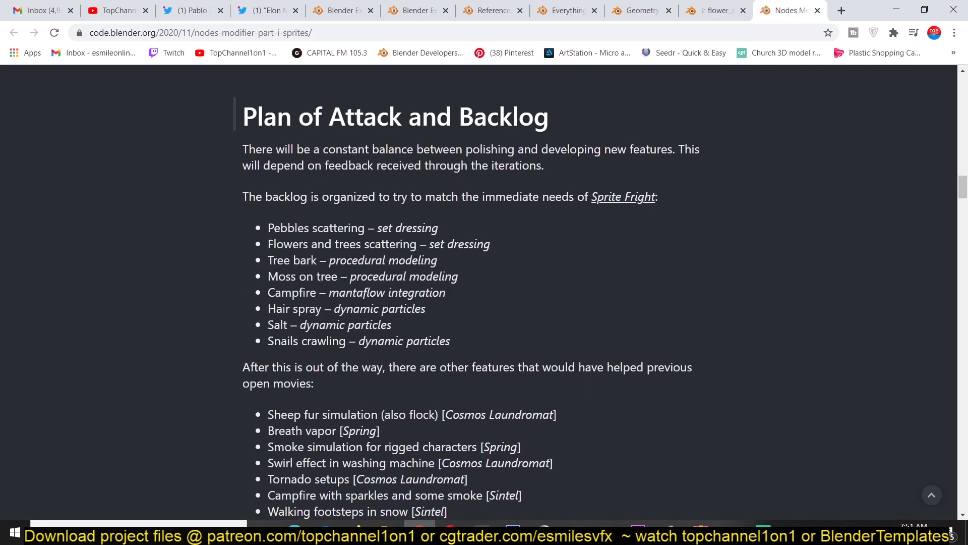